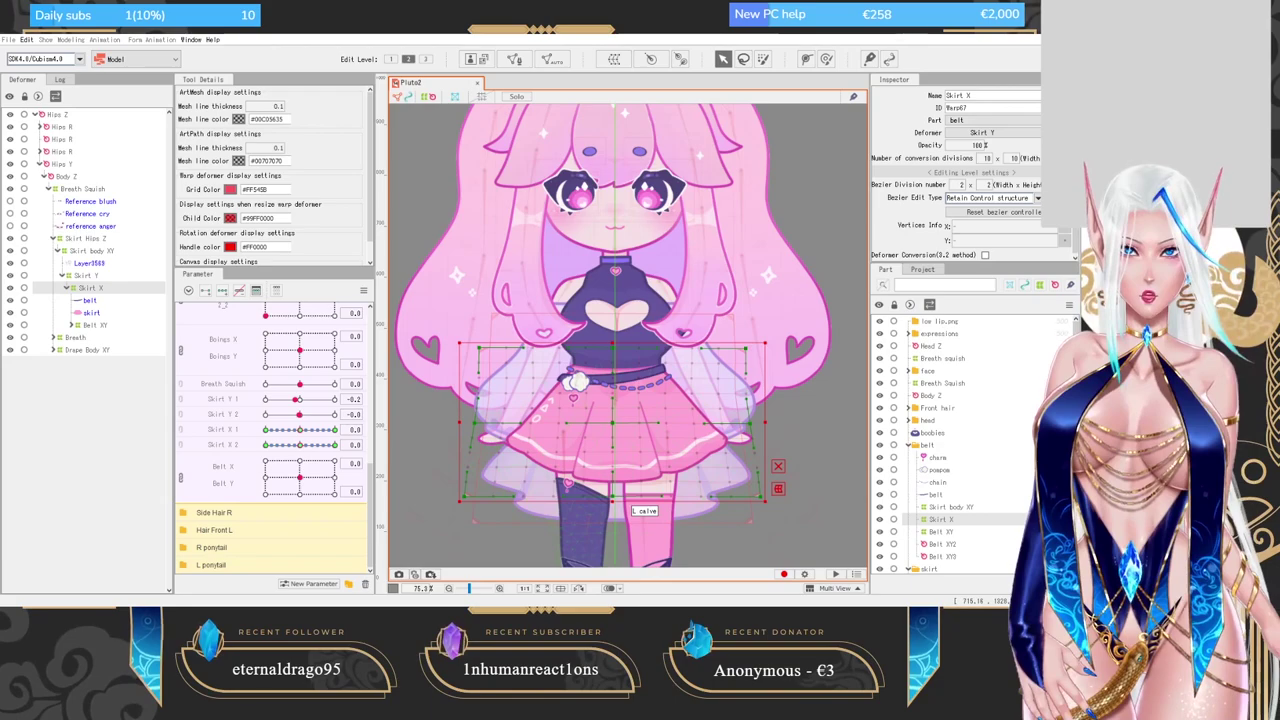
Open the model's physics settings for a look and return to the modeling view.
left_click(70, 39)
left_click(130, 257)
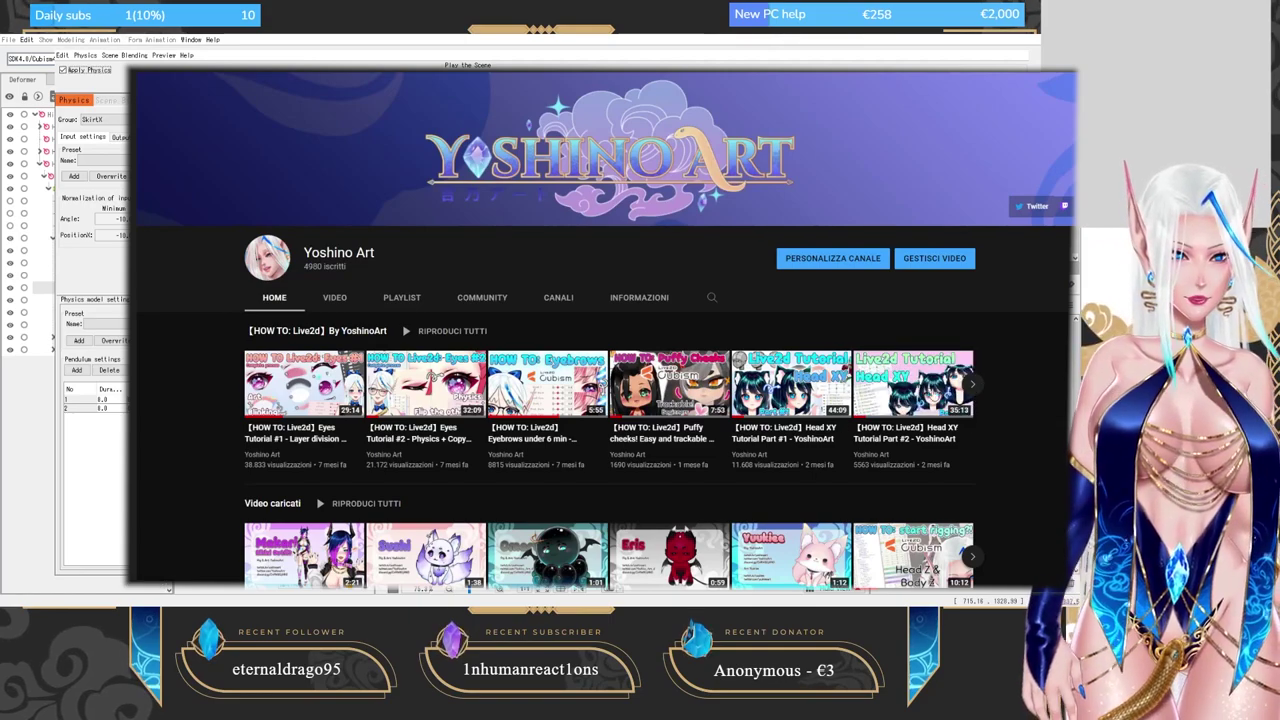
key("alt+Tab")
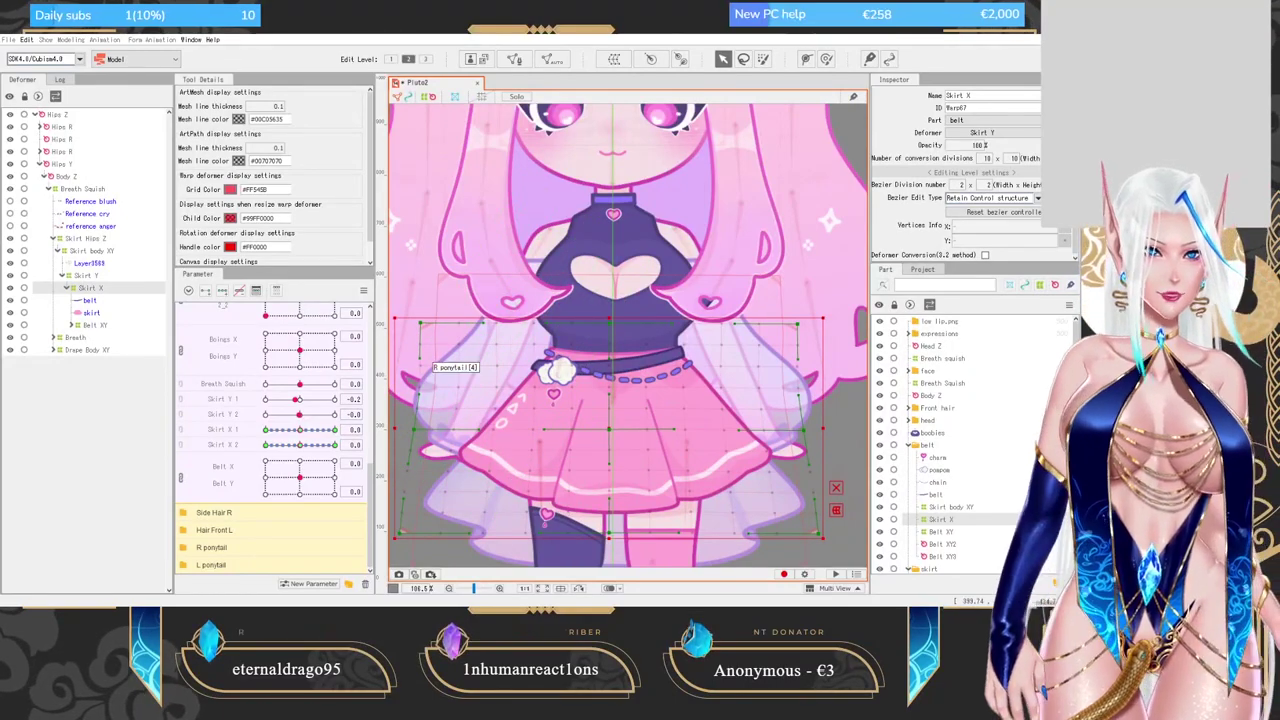
Examine how the Skirt X and Skirt Y deformers move across their existing skirt parameters.
left_click(86, 276)
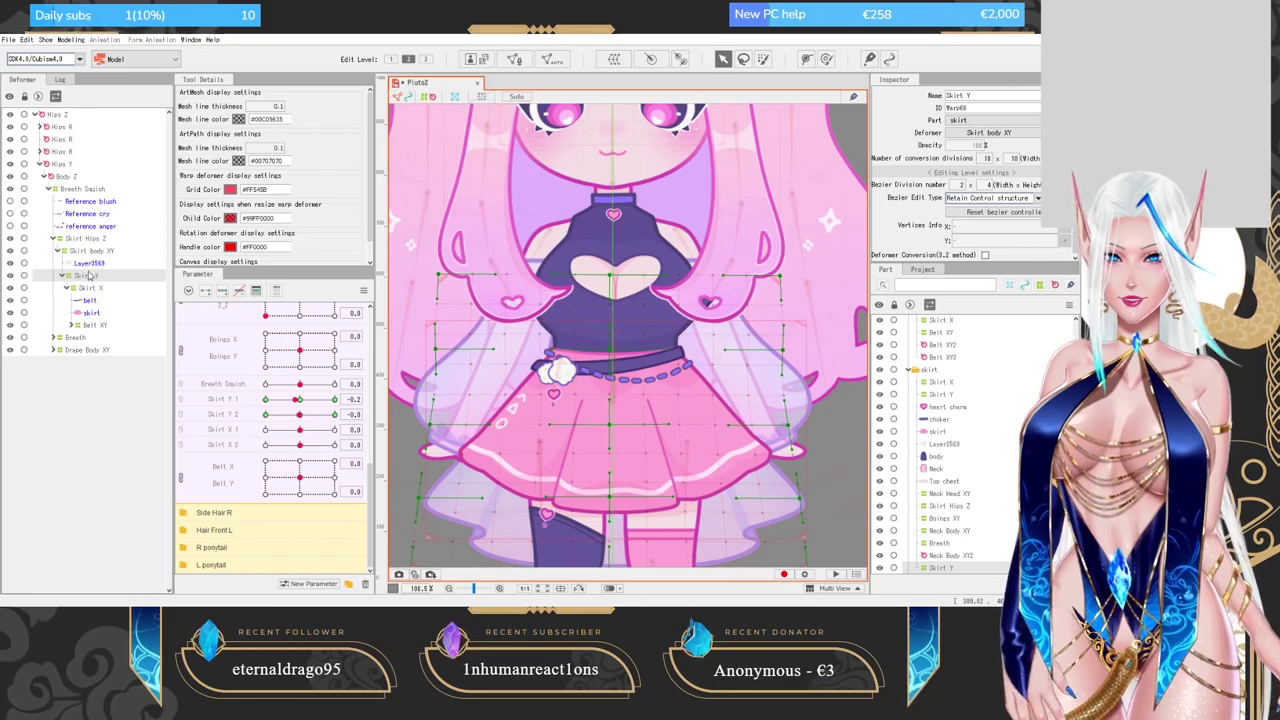
left_click(97, 289)
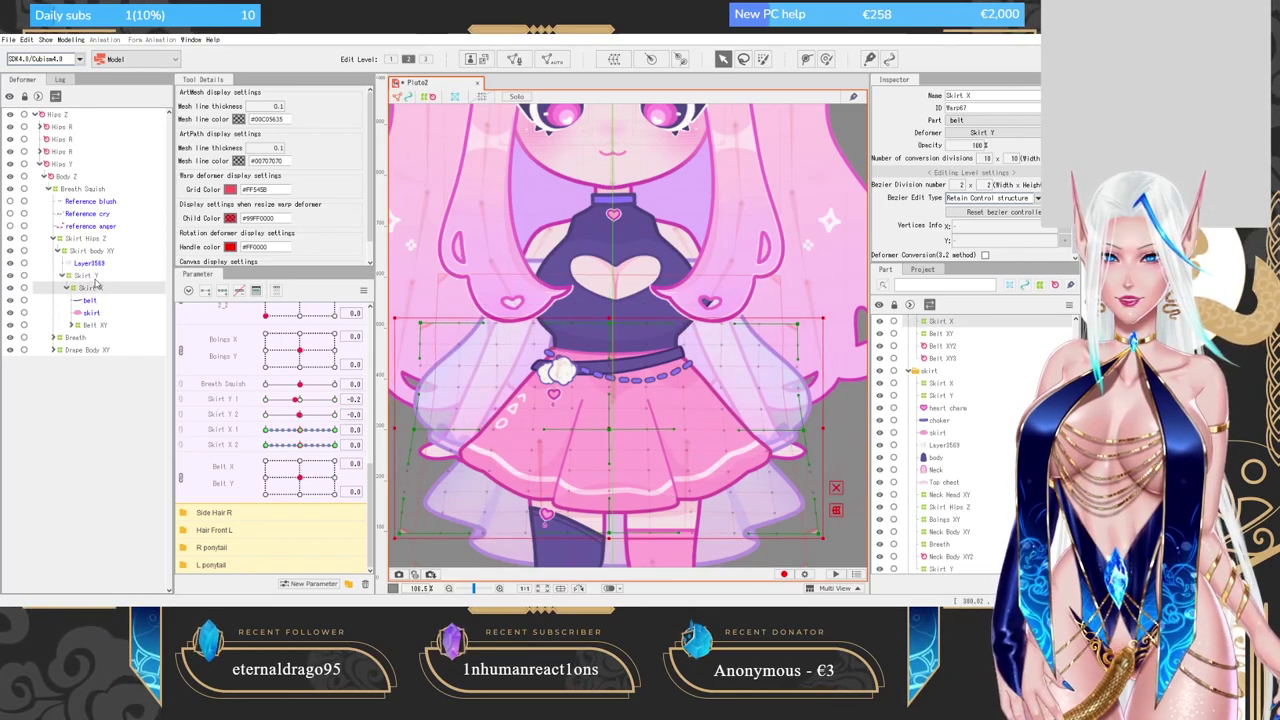
scroll(493, 432, "down", 2)
mouse_move(300, 430)
left_mouse_down()
mouse_move(275, 431)
mouse_move(347, 431)
mouse_move(272, 447)
mouse_move(337, 448)
mouse_move(277, 449)
mouse_move(309, 453)
left_mouse_up()
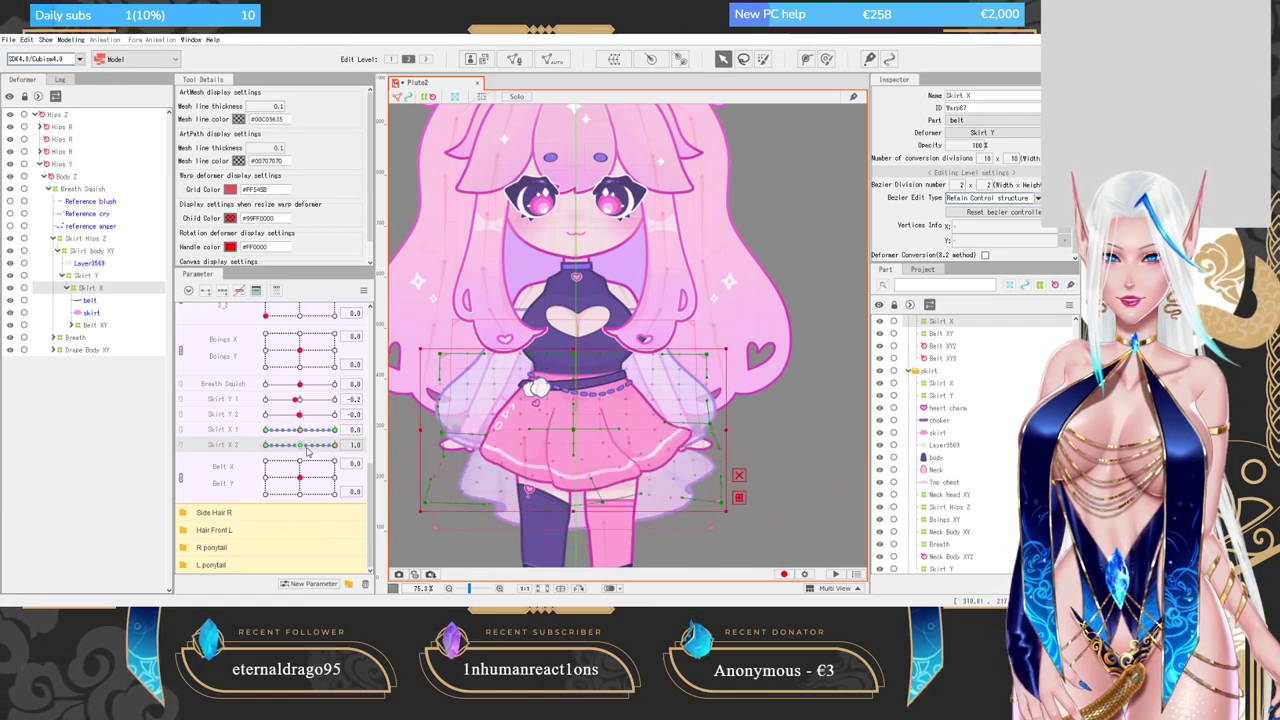
left_click(101, 328)
left_click(93, 277)
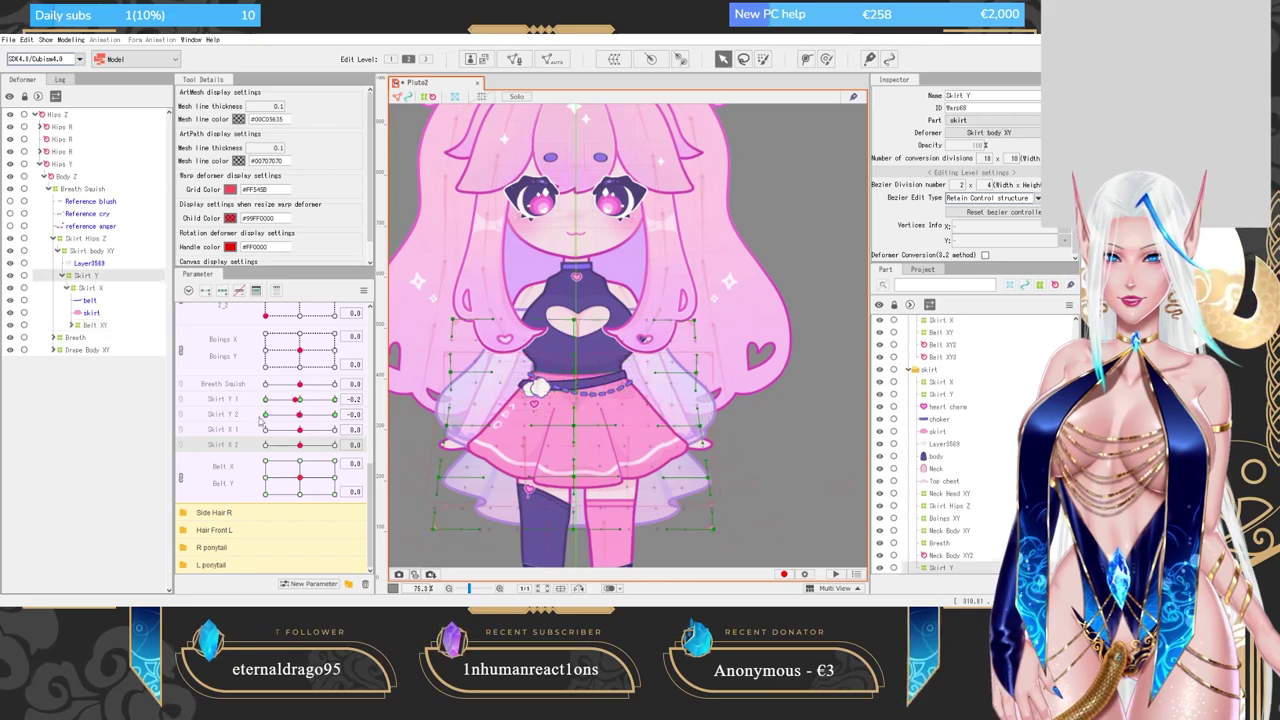
mouse_move(300, 402)
left_mouse_down()
mouse_move(336, 411)
mouse_move(300, 406)
left_mouse_up()
left_click_drag(300, 414, 255, 404)
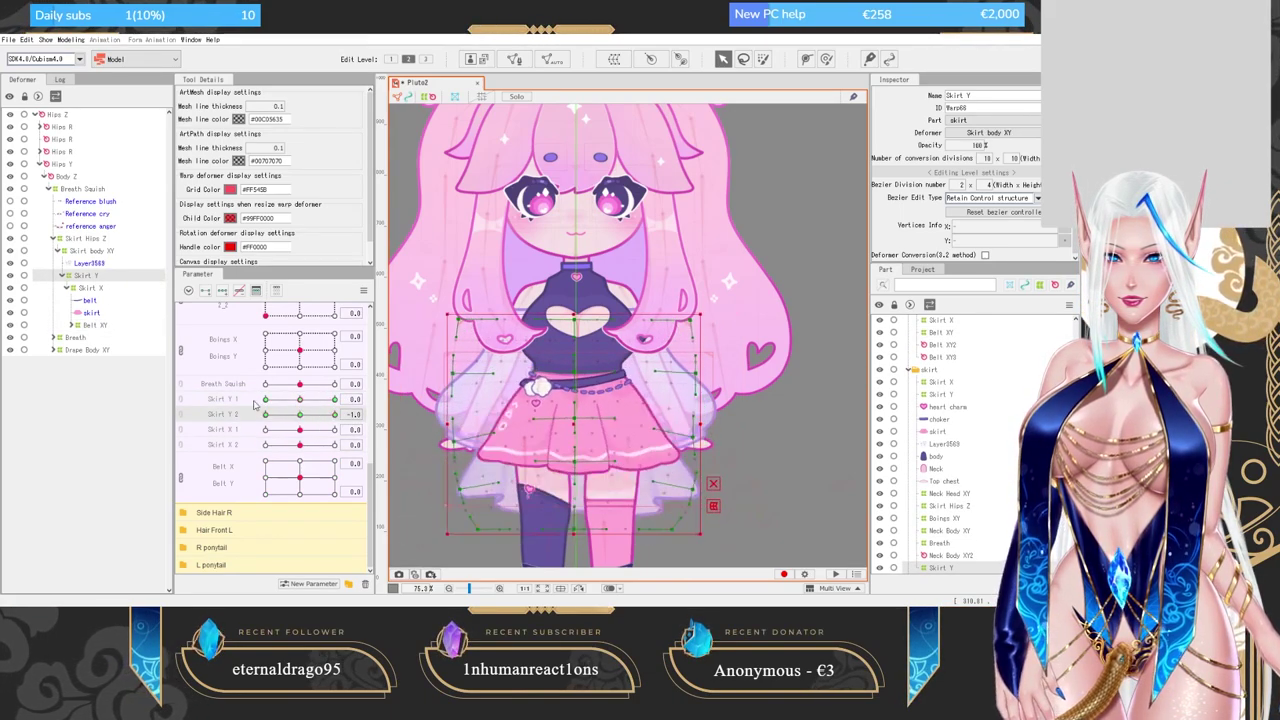
left_click(299, 414)
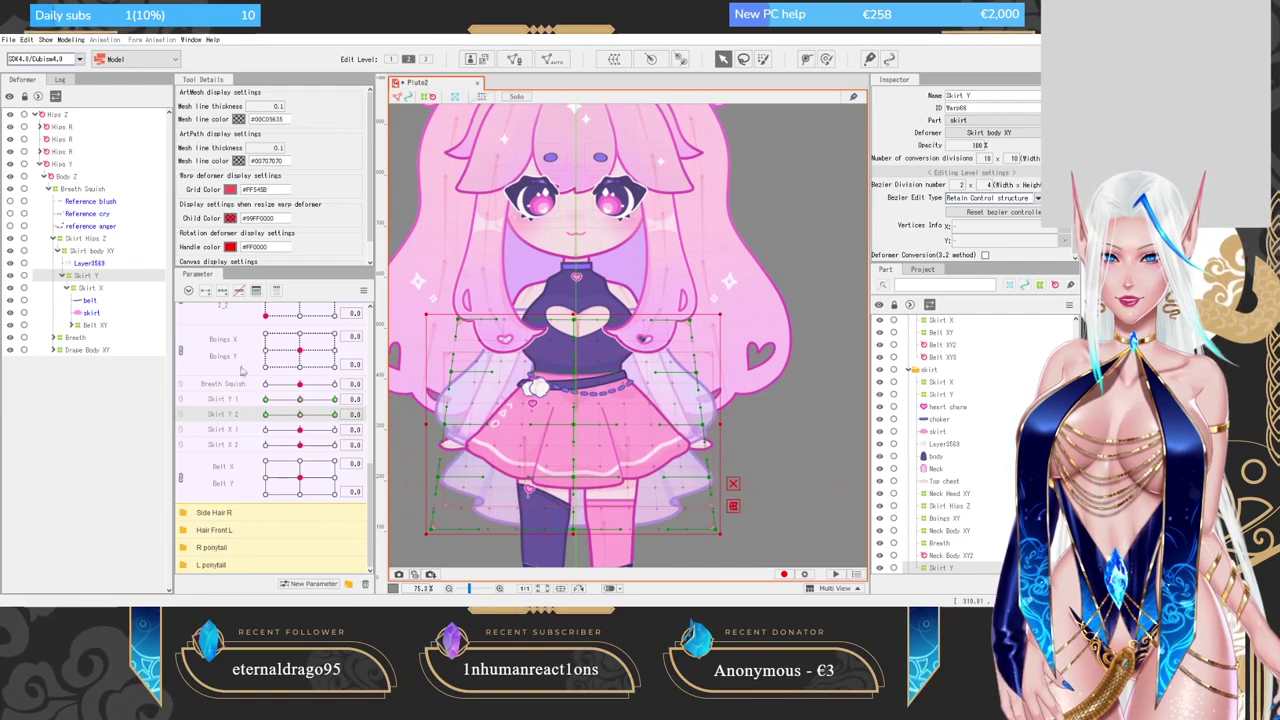
Delete the existing parameter keys of both the Skirt Y and Skirt X warp deformers.
left_click(105, 288, "ctrl")
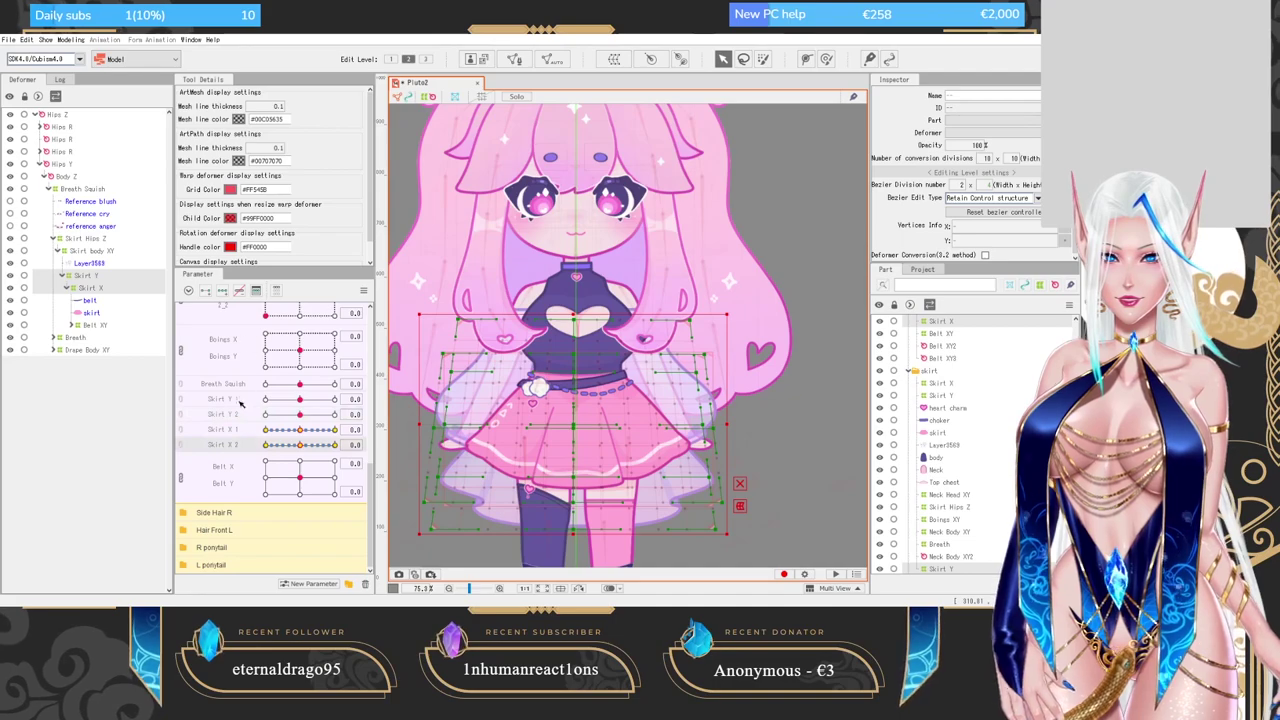
left_click(239, 294)
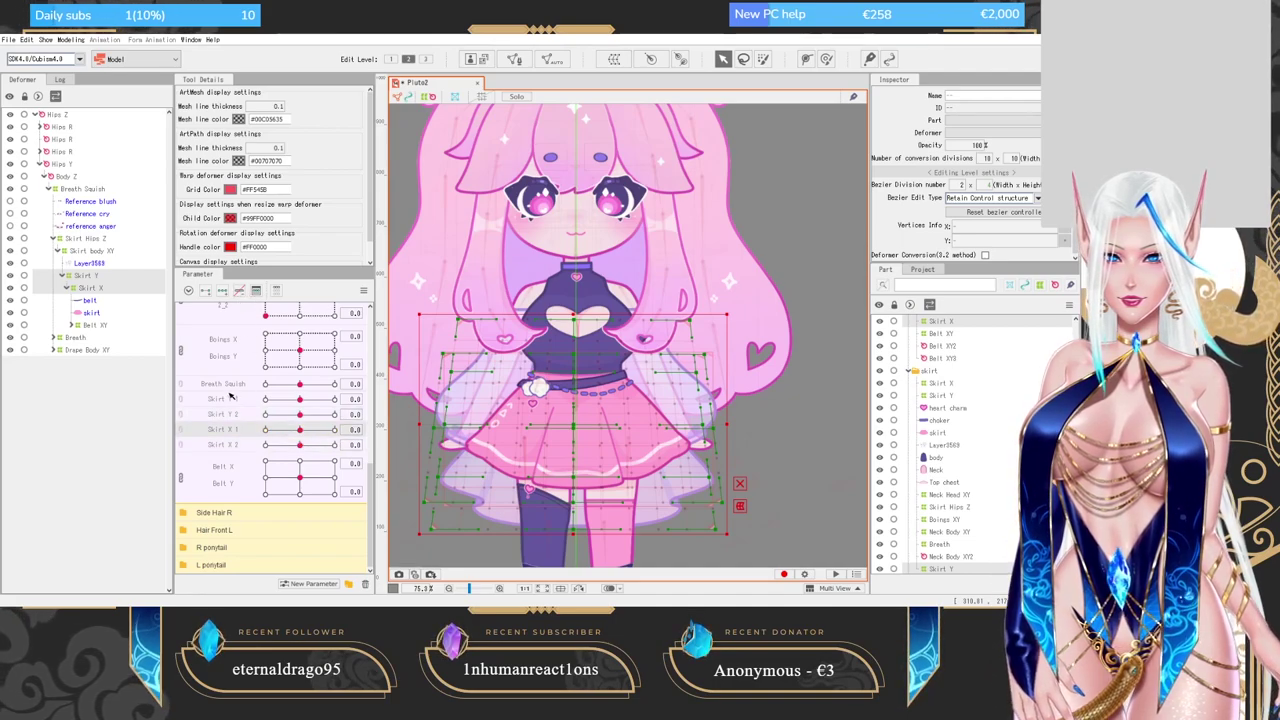
Add three keys for the Skirt Y deformer on the Skirt Y 1 parameter and set that parameter to 1.0.
left_click(229, 397)
left_click(598, 425)
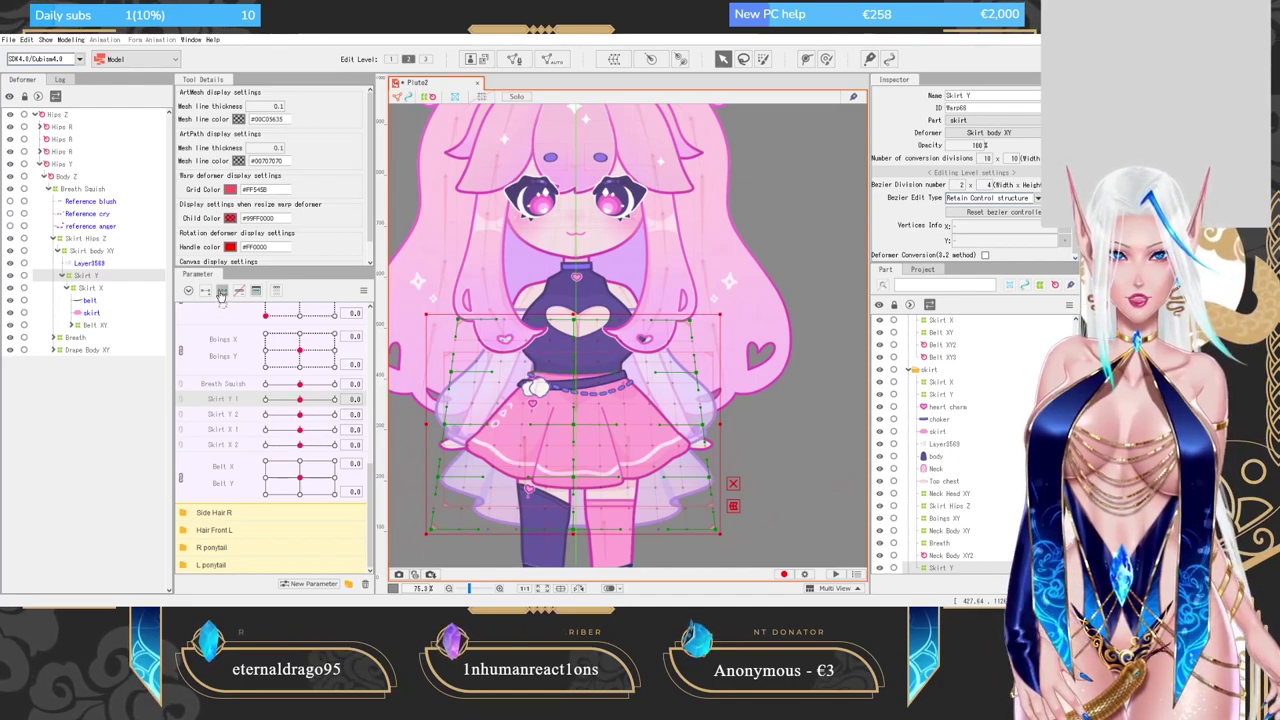
left_click_drag(301, 400, 375, 401)
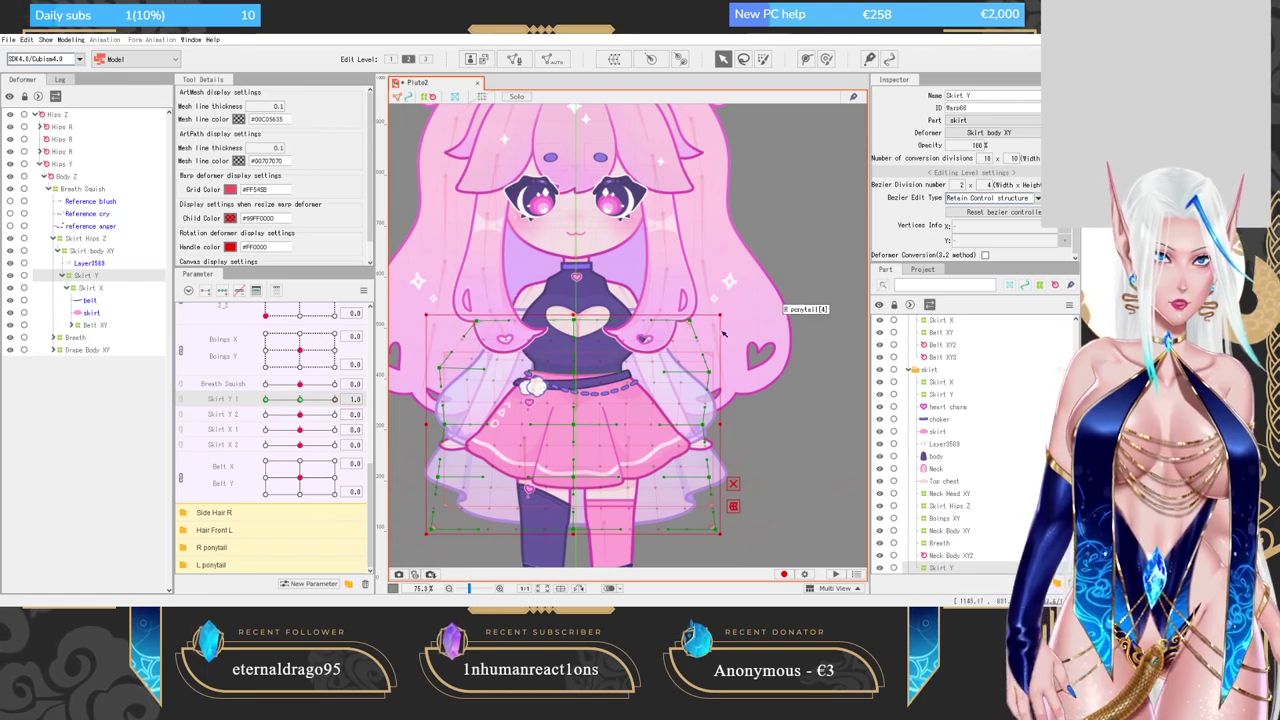
Reshape the Skirt Y warp at Skirt Y 1 = 1.0 with the deform brush, widening the upper part of the skirt.
left_click(826, 60)
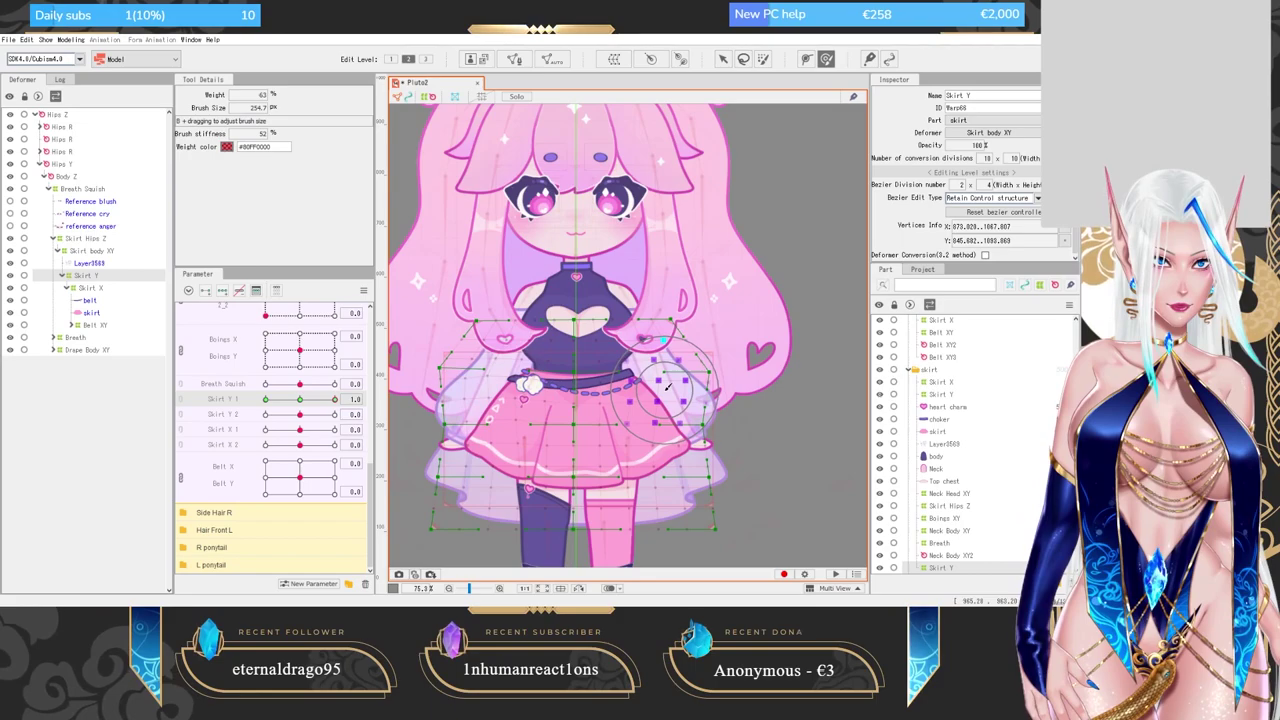
key("v")
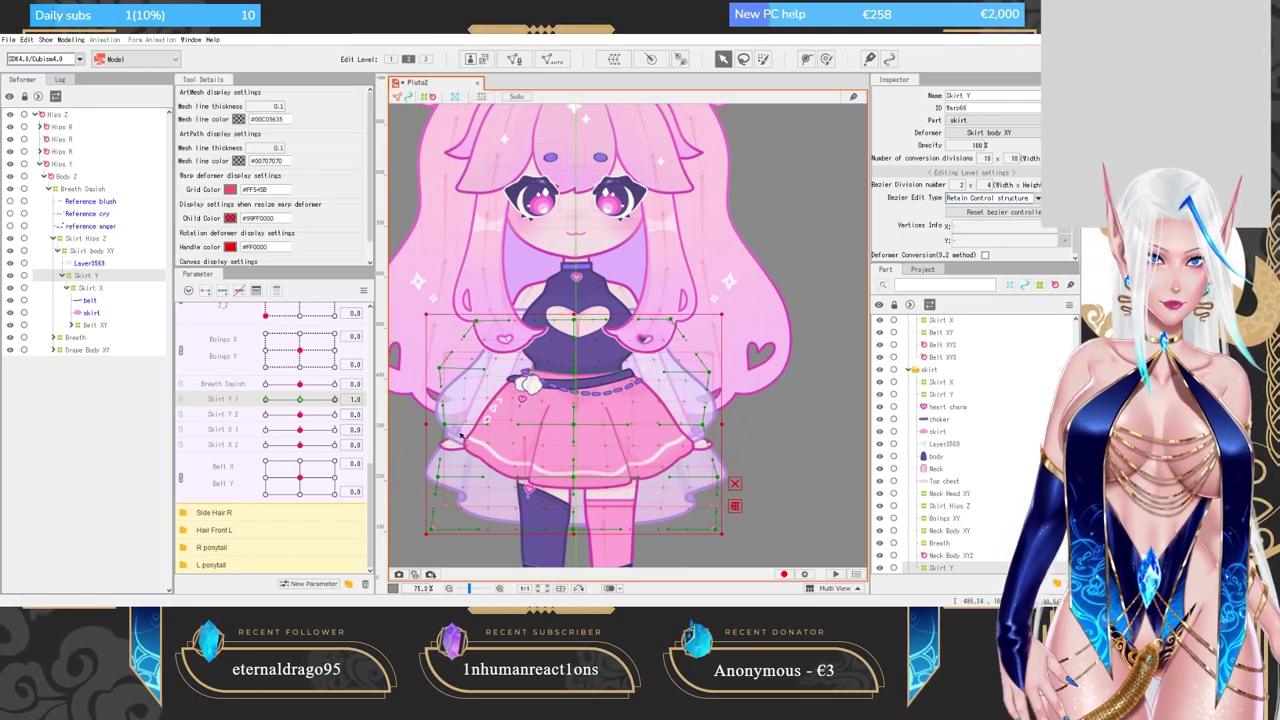
left_click_drag(334, 399, 359, 399)
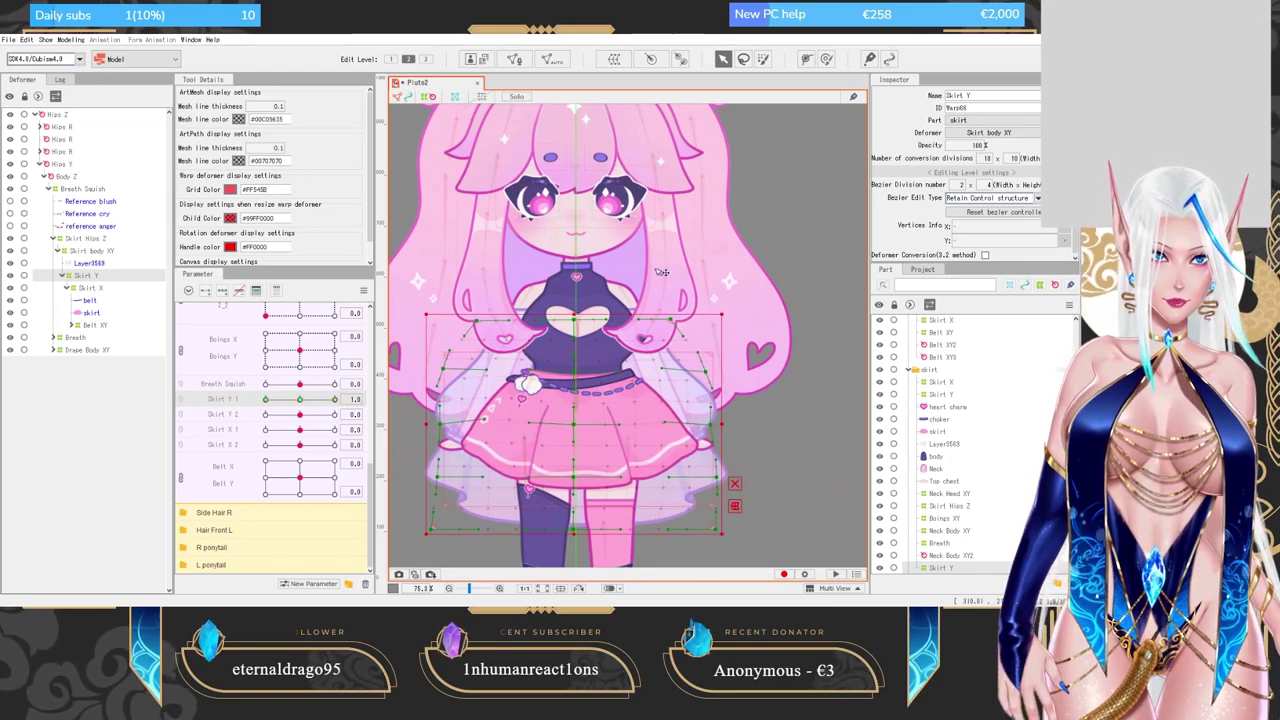
left_click(826, 60)
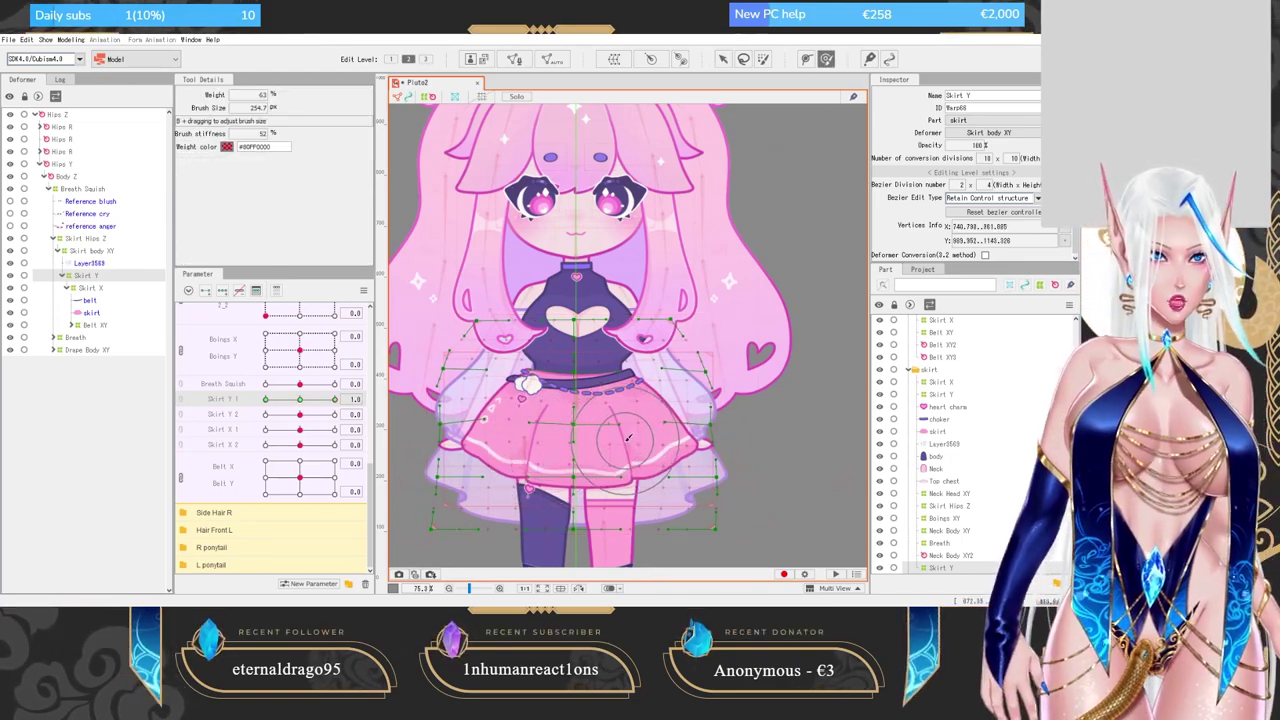
left_click_drag(320, 405, 346, 402)
mouse_move(488, 460)
left_mouse_down()
mouse_move(481, 418)
mouse_move(502, 392)
left_mouse_up()
At Skirt Y 1 = -1.0, pull the warp's middle side points inward, smooth the shape with the brush, and return the parameter to 0.0.
left_click_drag(334, 400, 191, 380)
left_click(722, 59)
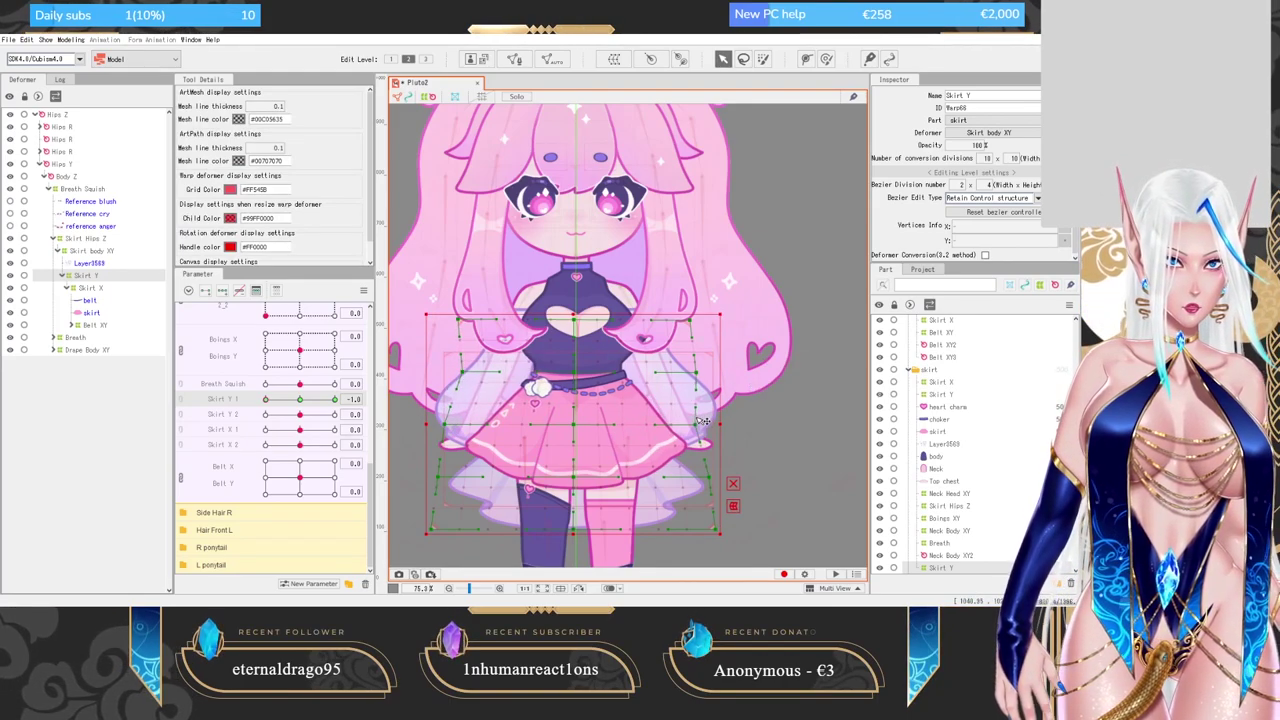
left_click_drag(699, 421, 686, 423)
left_click_drag(696, 372, 682, 372)
left_click_drag(690, 320, 719, 321)
left_click_drag(448, 424, 460, 424)
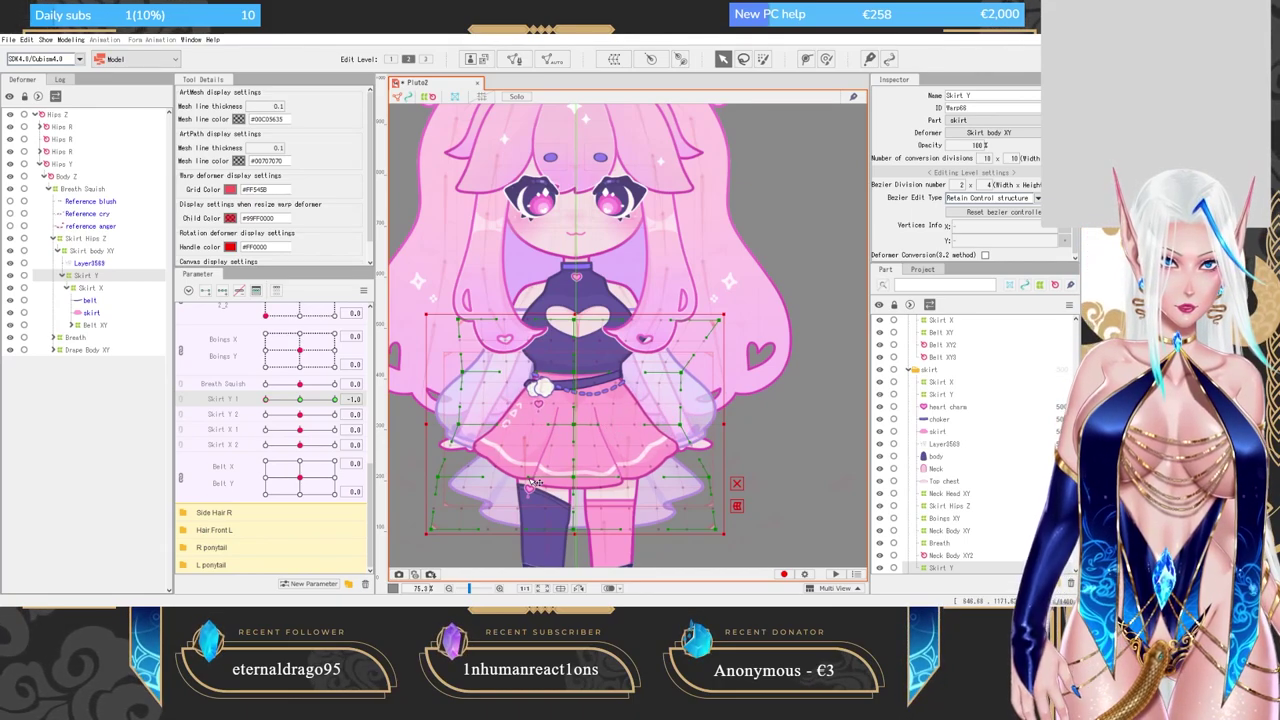
key("b")
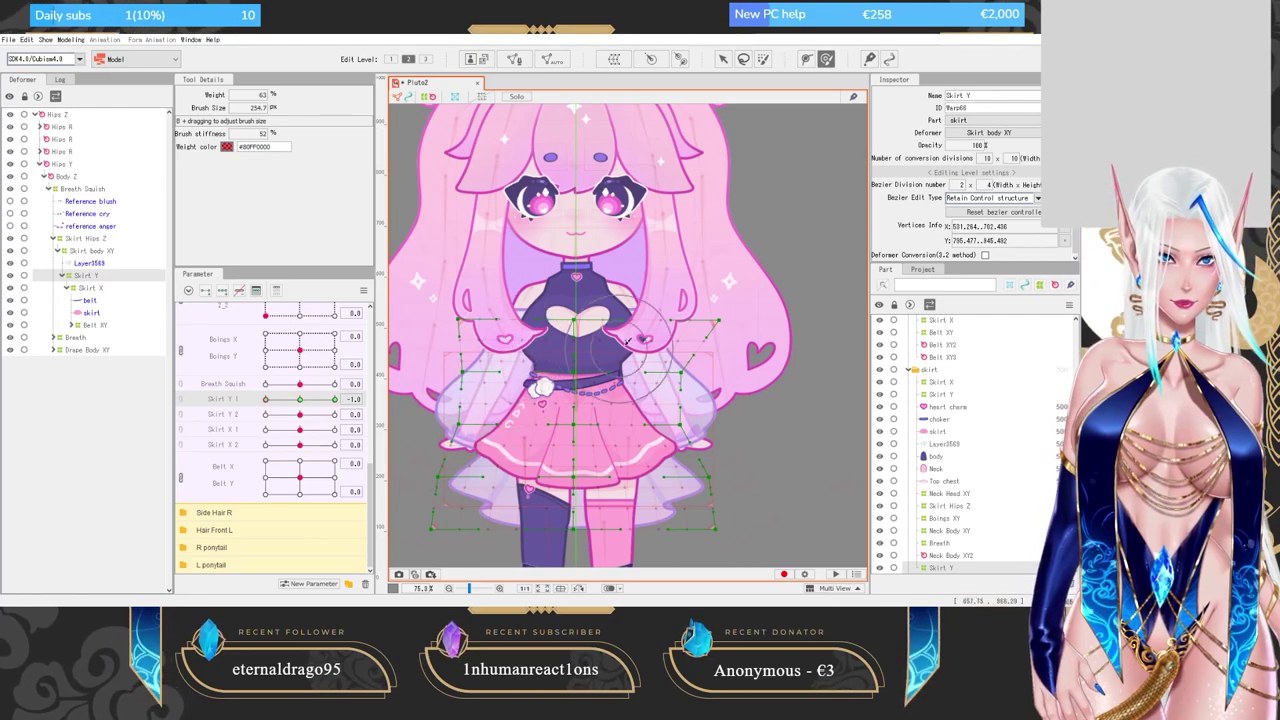
mouse_move(300, 399)
left_mouse_down()
mouse_move(338, 399)
mouse_move(240, 399)
mouse_move(325, 414)
mouse_move(204, 320)
left_mouse_up()
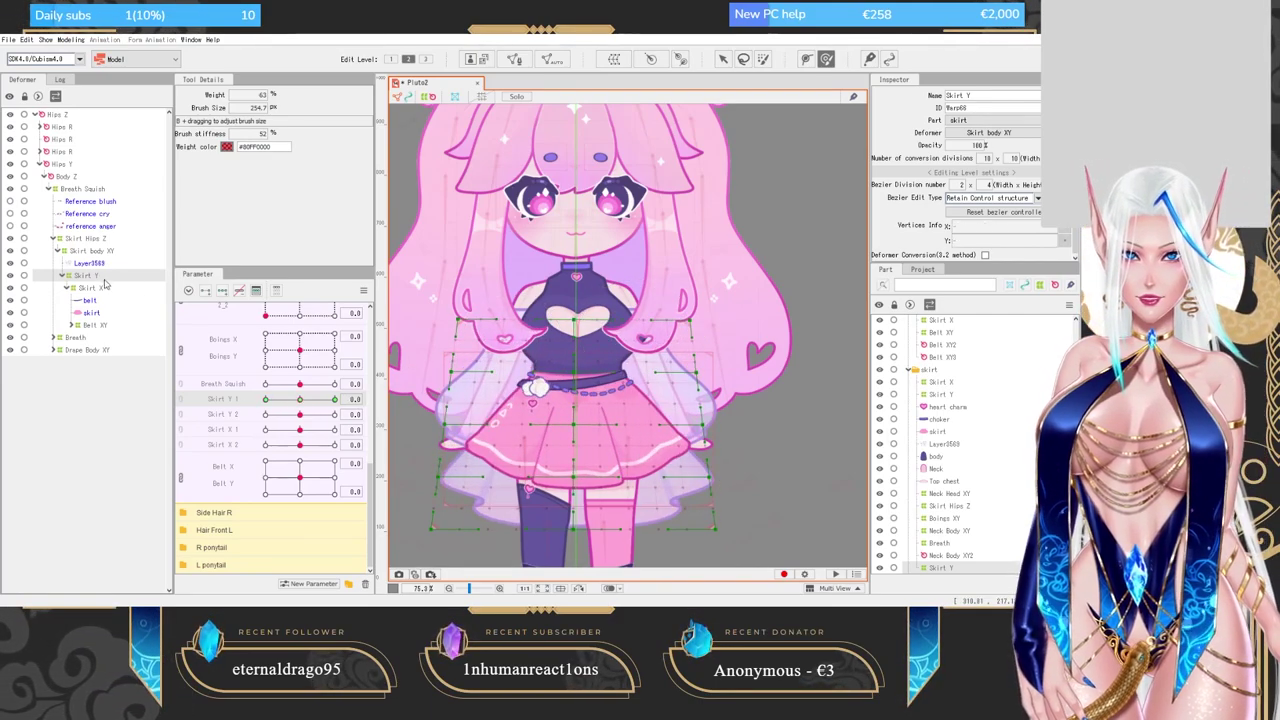
Add three keys for the Skirt Y deformer on Skirt Y 2 and lower the hem's center control point at 1.0.
left_click(234, 414)
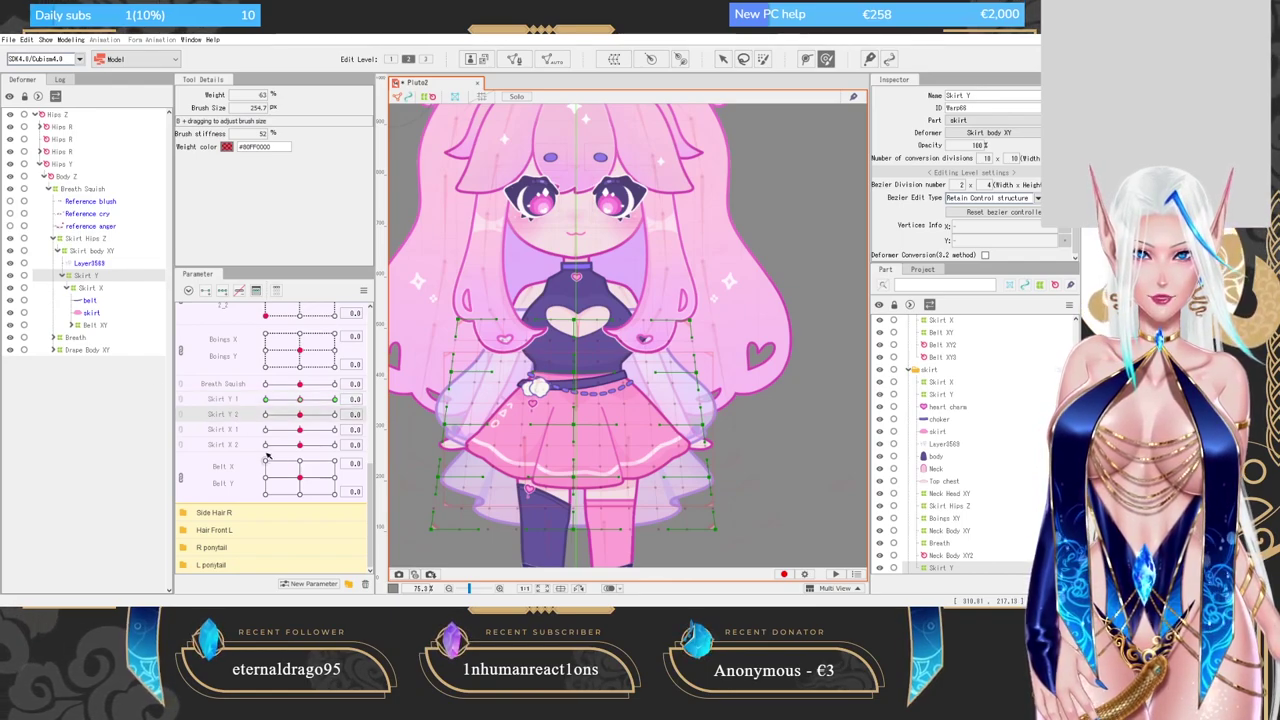
left_click_drag(293, 414, 379, 404)
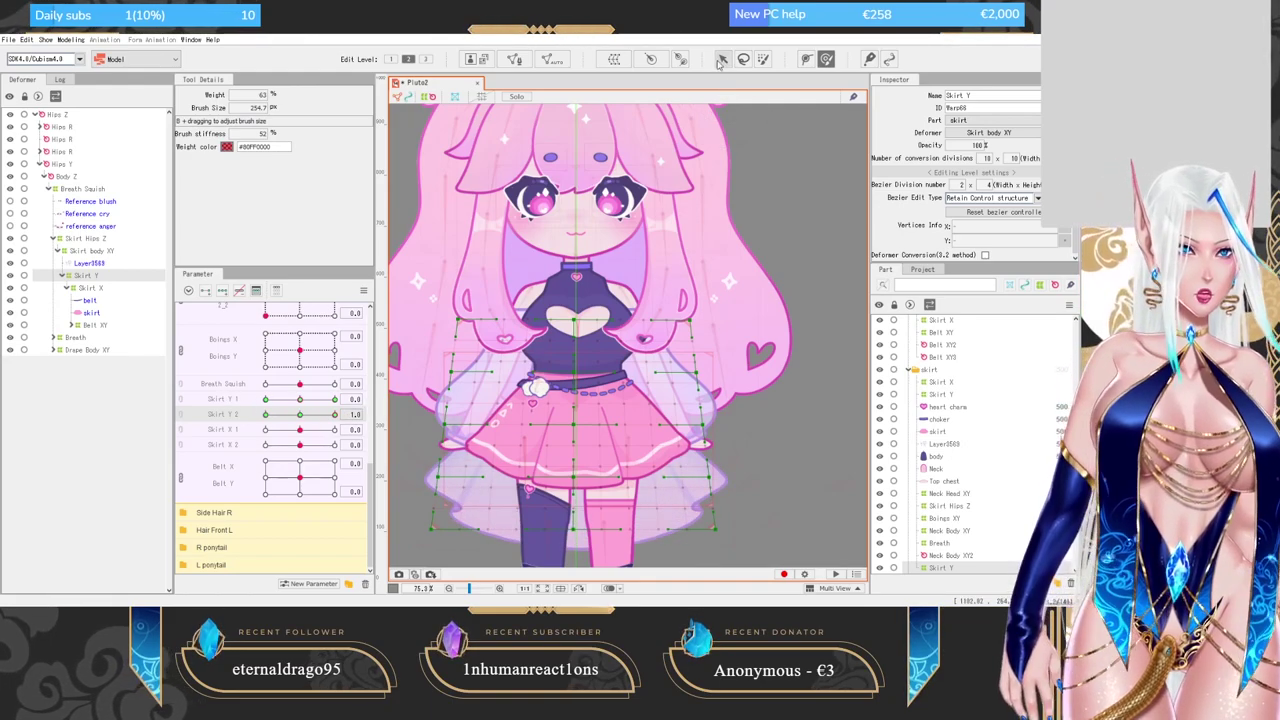
left_click(721, 60)
left_click_drag(575, 530, 575, 543)
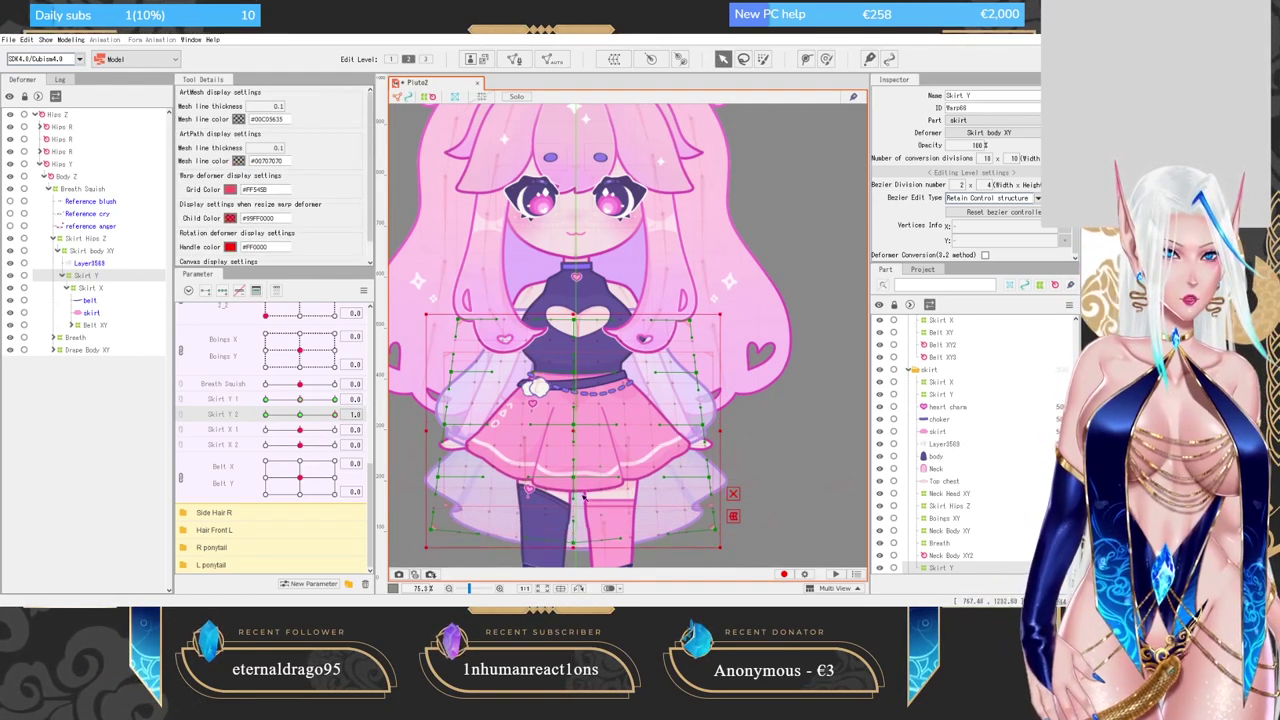
Set the Bezier edit type to Smooth3 and spread the lower side and hem corner points outward and up to flare the skirt.
left_click(990, 198)
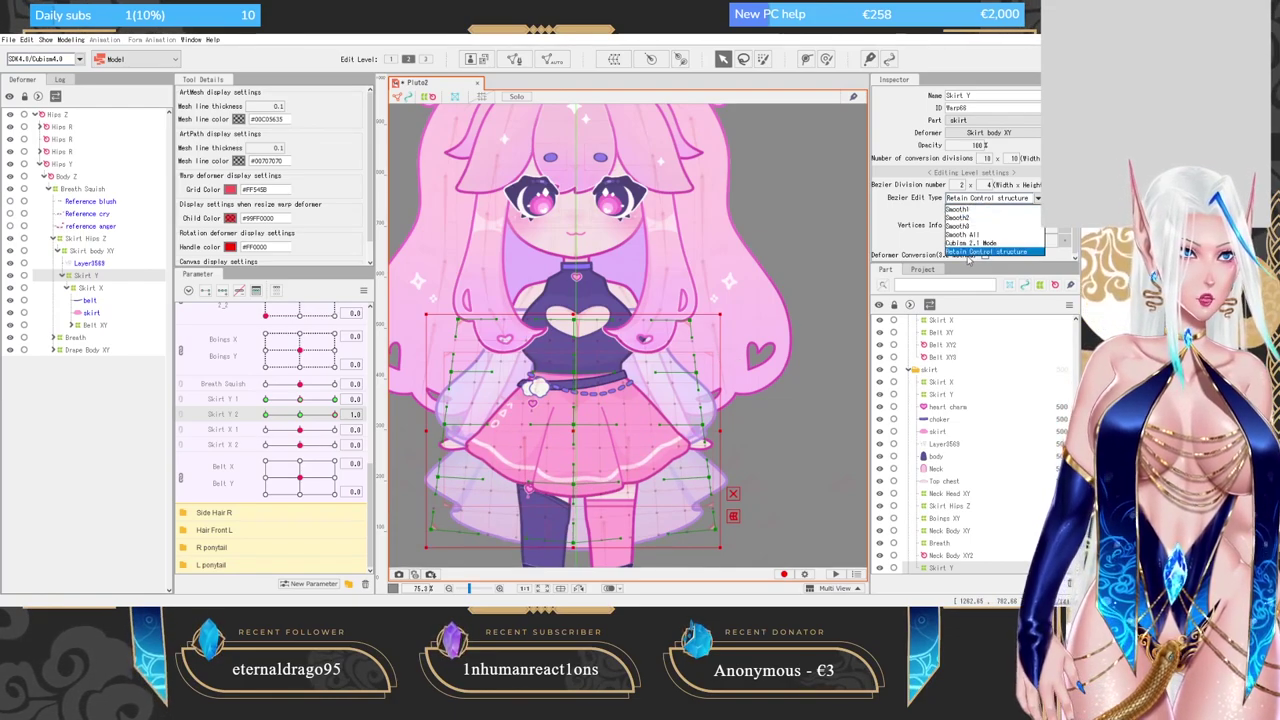
left_click(977, 229)
left_click_drag(575, 484, 575, 491)
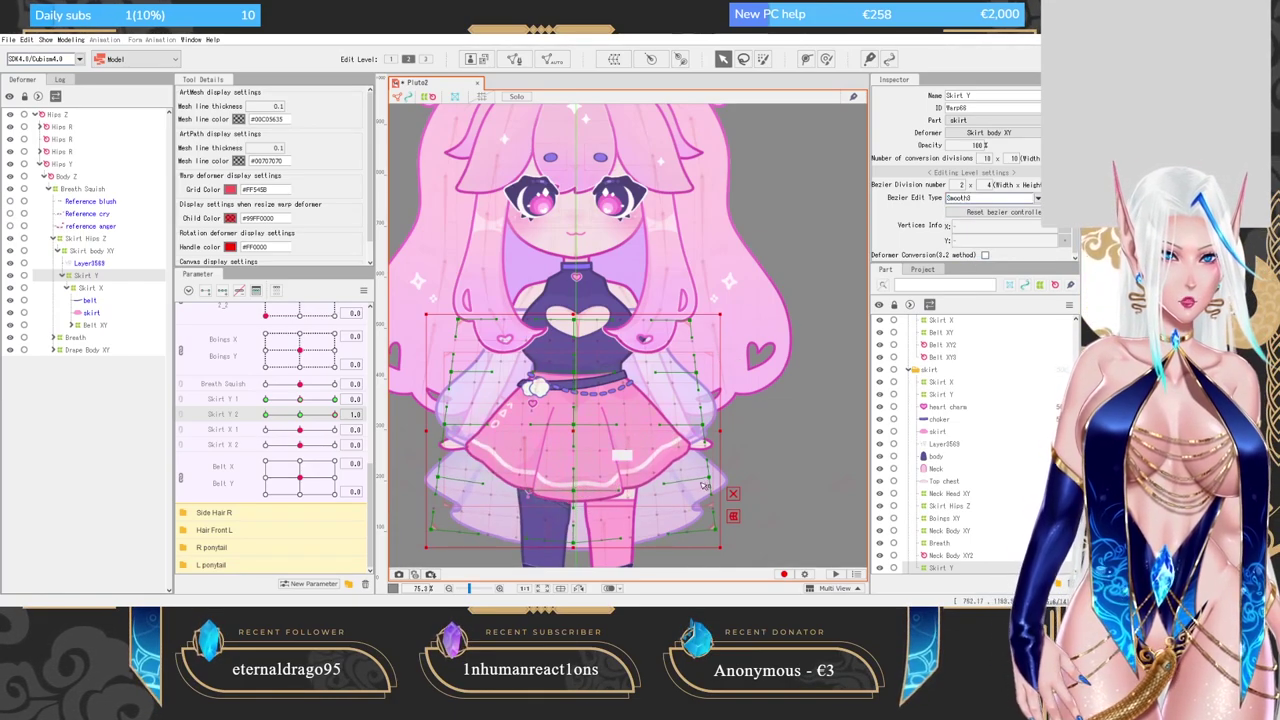
left_click_drag(711, 478, 738, 466)
left_click_drag(439, 477, 415, 461)
left_click_drag(432, 529, 396, 502)
left_click_drag(716, 529, 764, 517)
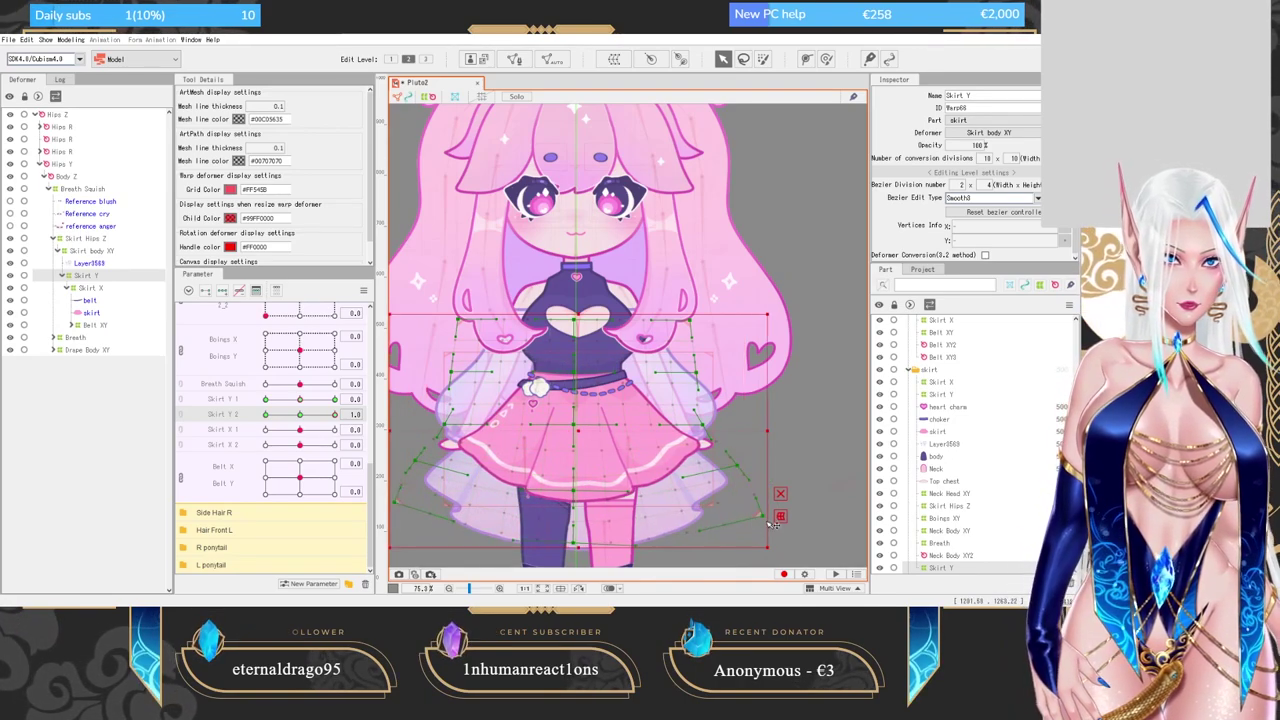
key("b")
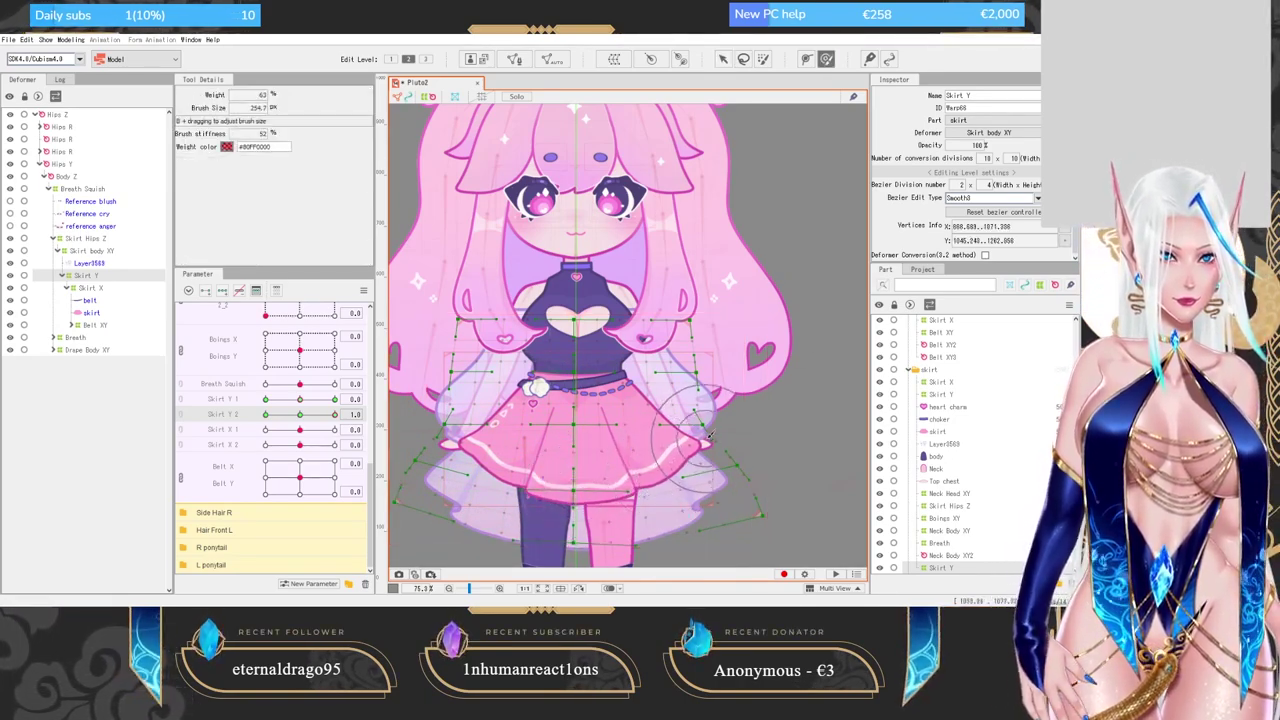
At Skirt Y 2 = -1.0, narrow the skirt and veil hem by reshaping the warp, and return the parameter to 0.0.
left_click(298, 414)
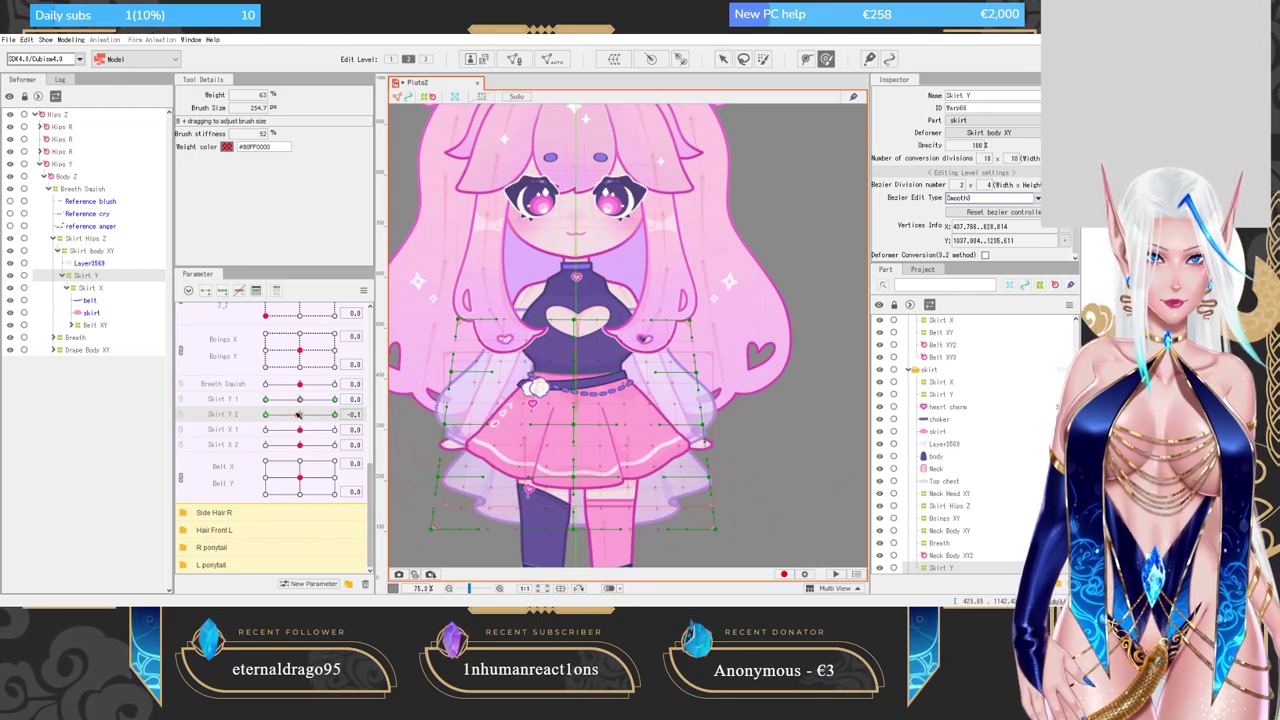
left_click_drag(298, 414, 254, 409)
left_click(724, 60)
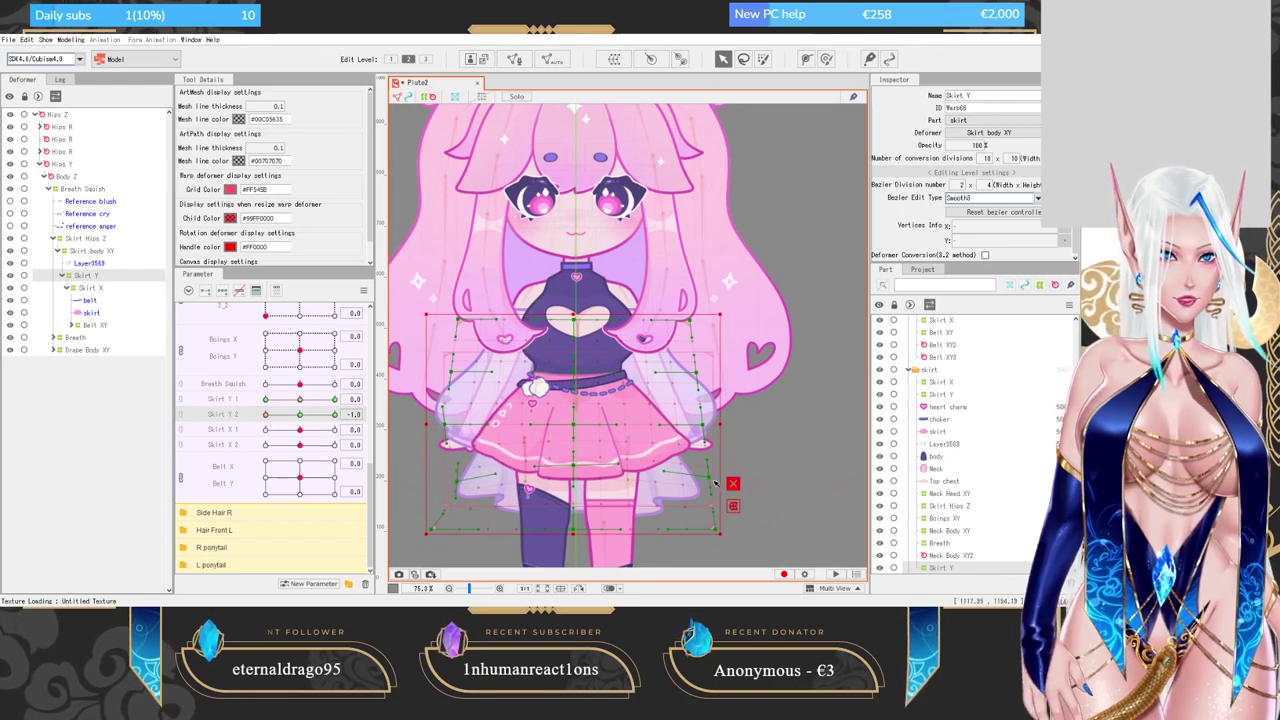
key("b")
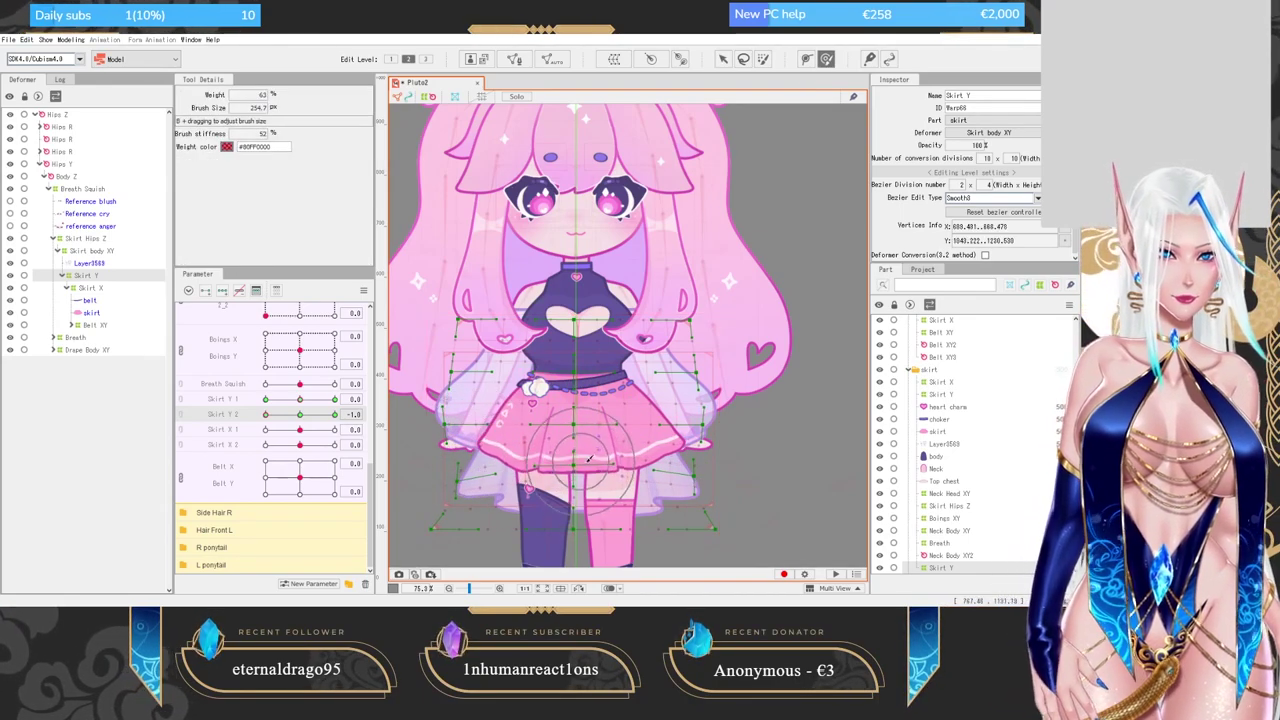
mouse_move(266, 415)
left_mouse_down()
mouse_move(327, 416)
mouse_move(298, 417)
left_mouse_up()
Add three keys for the Skirt X deformer on the Skirt X 1 parameter and set that parameter to -1.0.
left_click(90, 288)
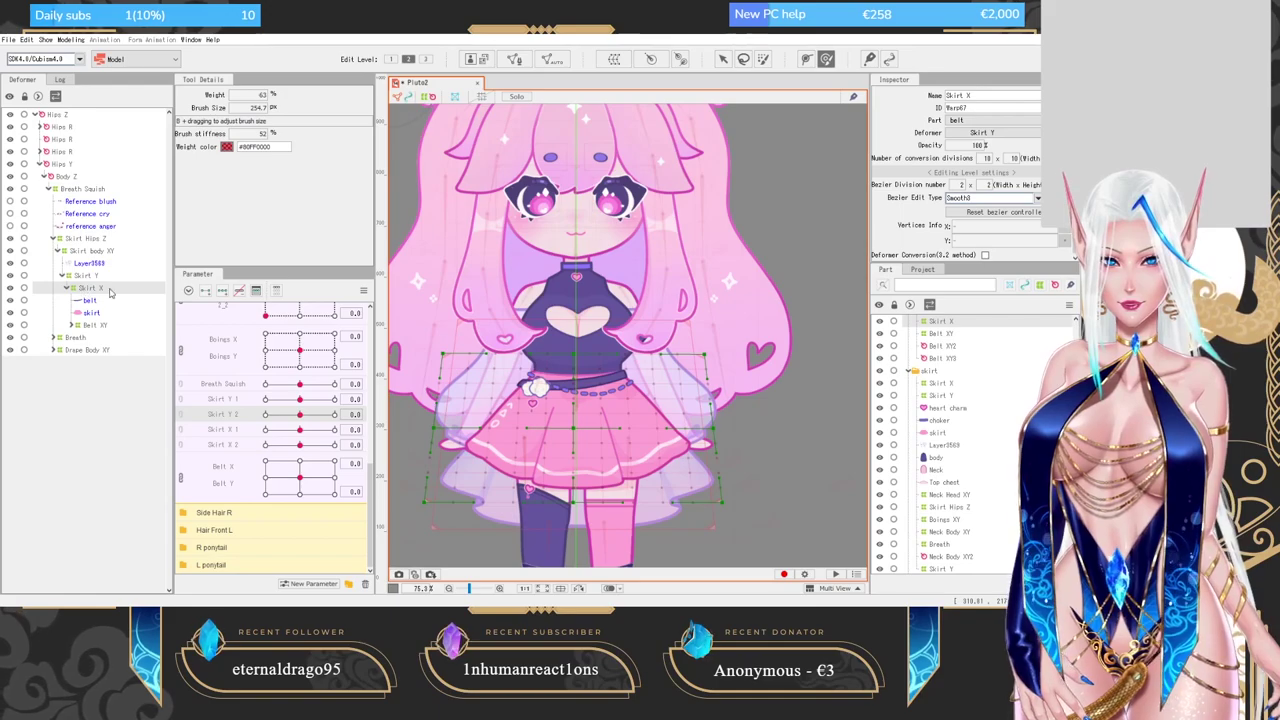
left_click(243, 428)
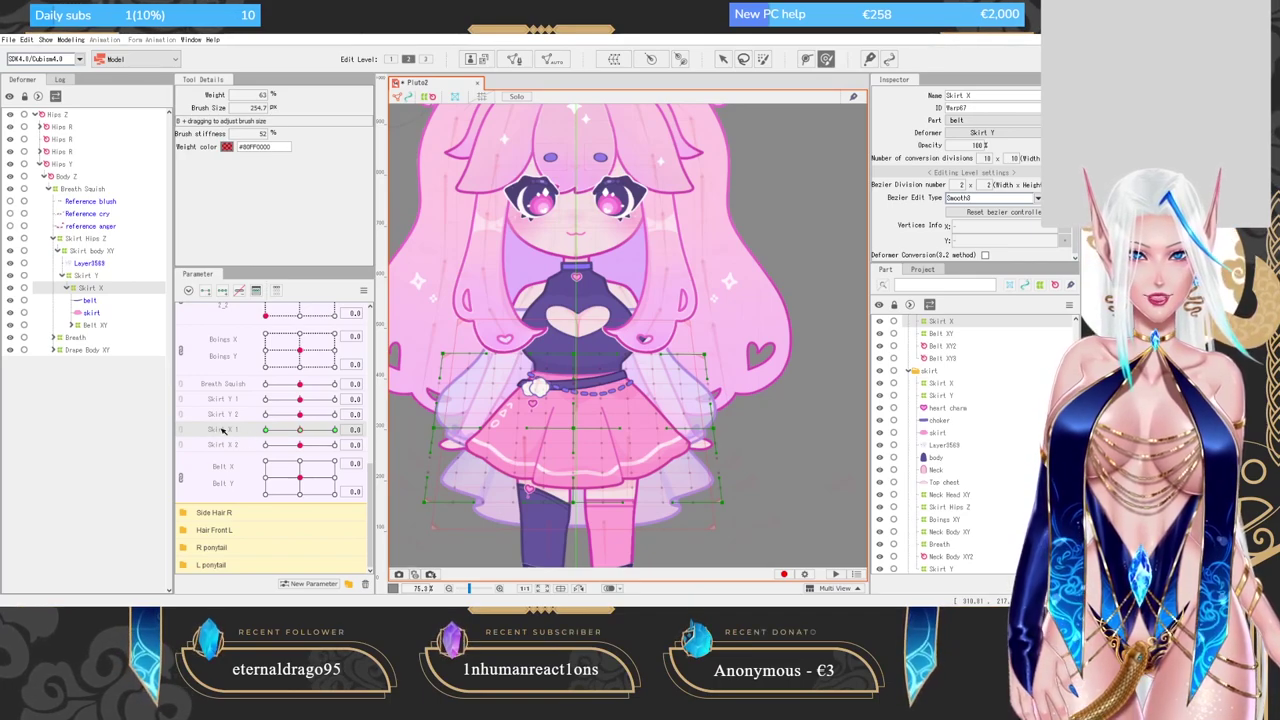
left_click_drag(300, 430, 263, 422)
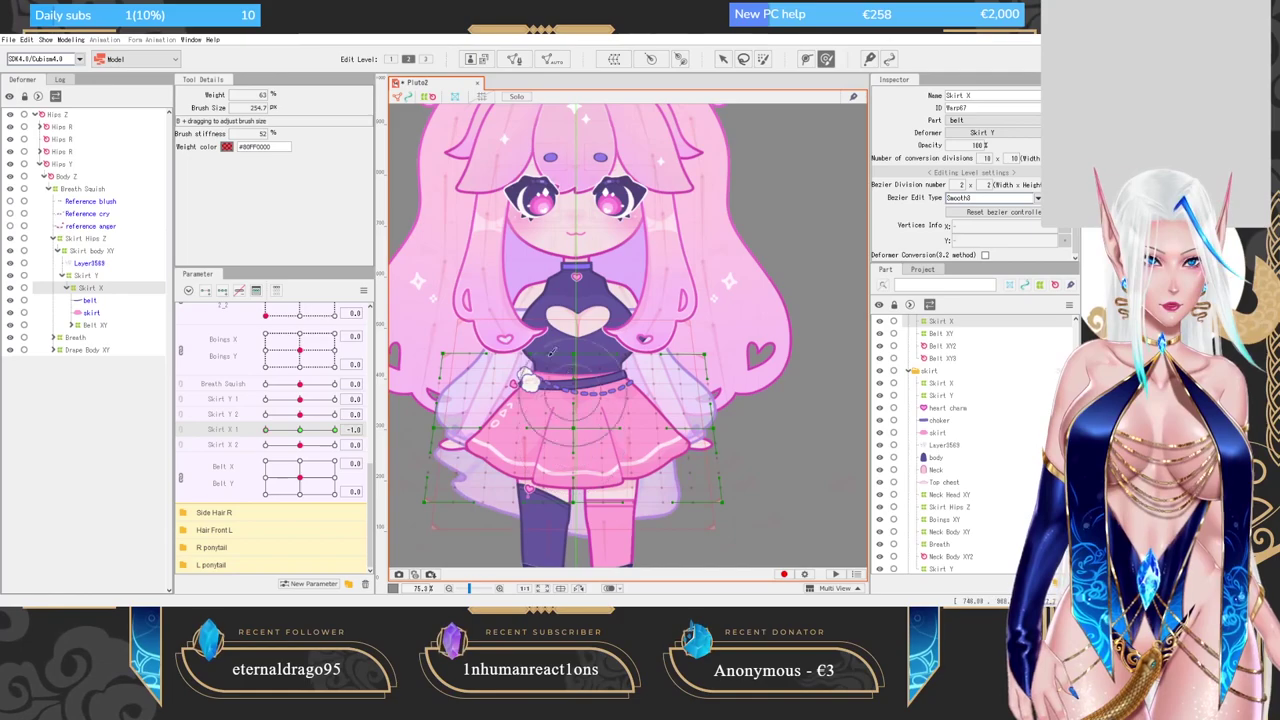
Swing the skirt to the left at Skirt X 1 = -1.0 by shifting the warp's middle and hem points, raising the left and lowering the right.
left_click(723, 58)
left_click_drag(434, 428, 422, 420)
left_click_drag(425, 502, 391, 474)
left_click_drag(574, 502, 525, 507)
left_click_drag(722, 503, 659, 526)
left_click_drag(574, 428, 555, 426)
left_click_drag(713, 429, 693, 442)
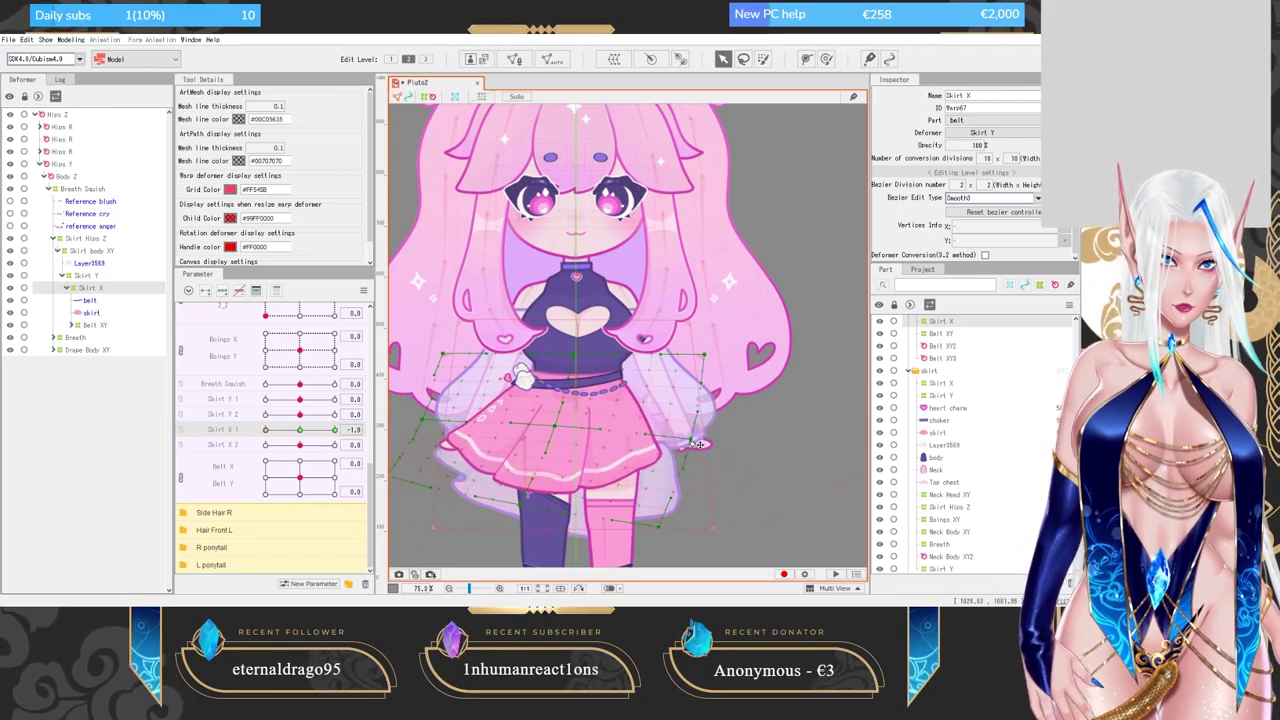
left_click_drag(659, 526, 638, 528)
left_click_drag(574, 354, 582, 354)
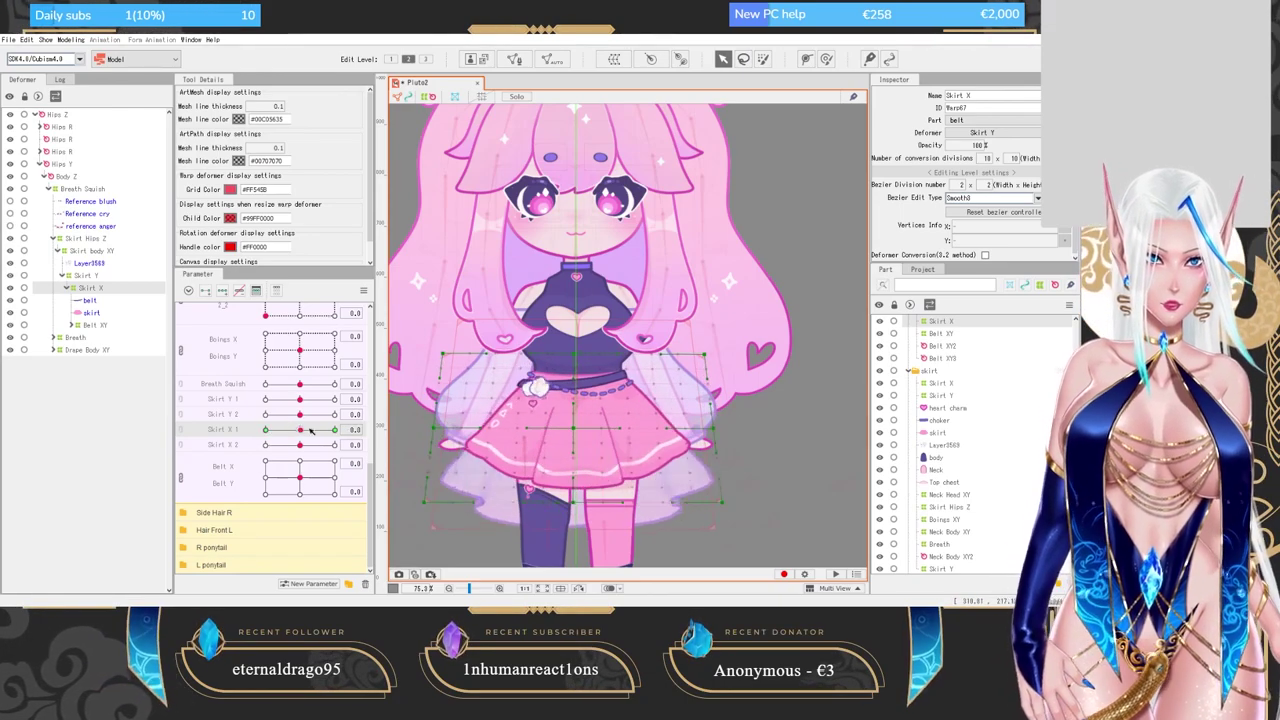
Reflect the Skirt X 1 swing to the opposite side, return that parameter to 0.0, and set Skirt X 2 to -1.0.
scroll(428, 460, "down", 2)
mouse_move(275, 435)
left_mouse_down()
mouse_move(302, 432)
mouse_move(251, 427)
left_mouse_up()
right_click(381, 290)
left_click(488, 376)
left_click_drag(285, 433, 229, 432)
left_click(300, 431)
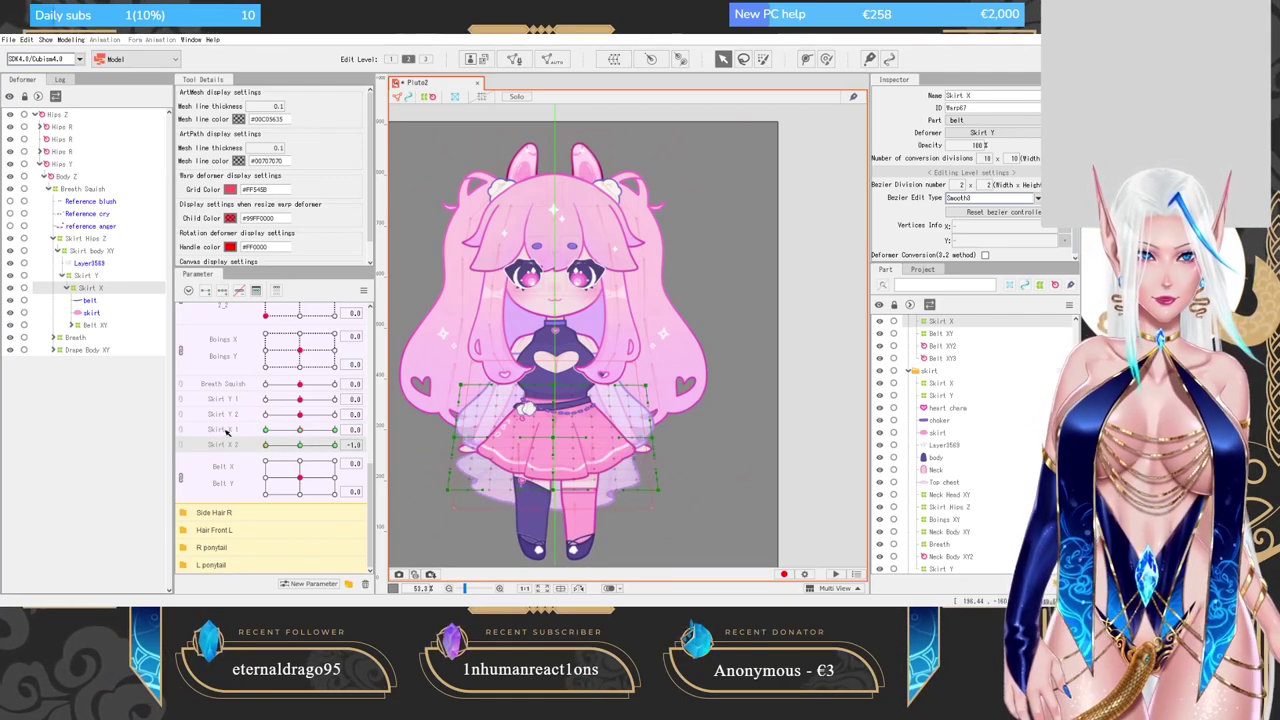
At Skirt X 2 = -1.0, swing the hem left with the deform brush and corner points, raising its left side and pulling the right corner inward.
scroll(465, 451, "up", 2)
left_click(826, 60)
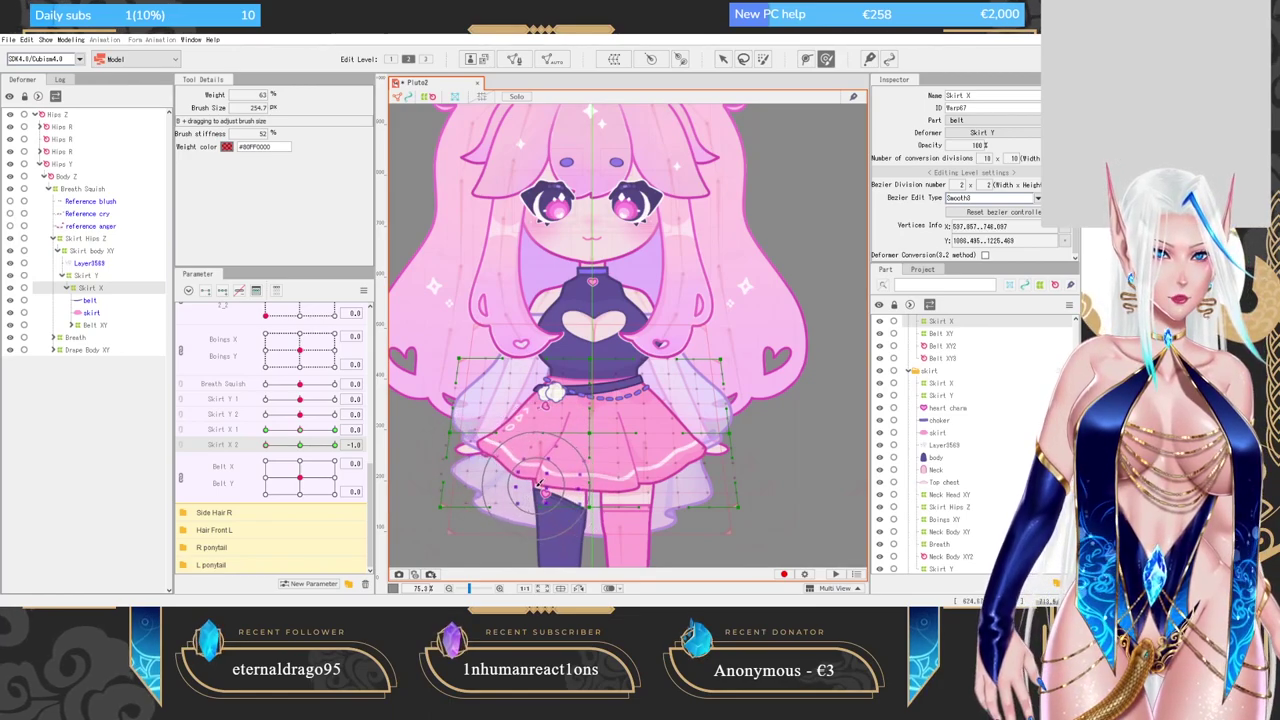
mouse_move(611, 487)
left_mouse_down()
mouse_move(669, 490)
mouse_move(701, 466)
left_mouse_up()
left_click(723, 59)
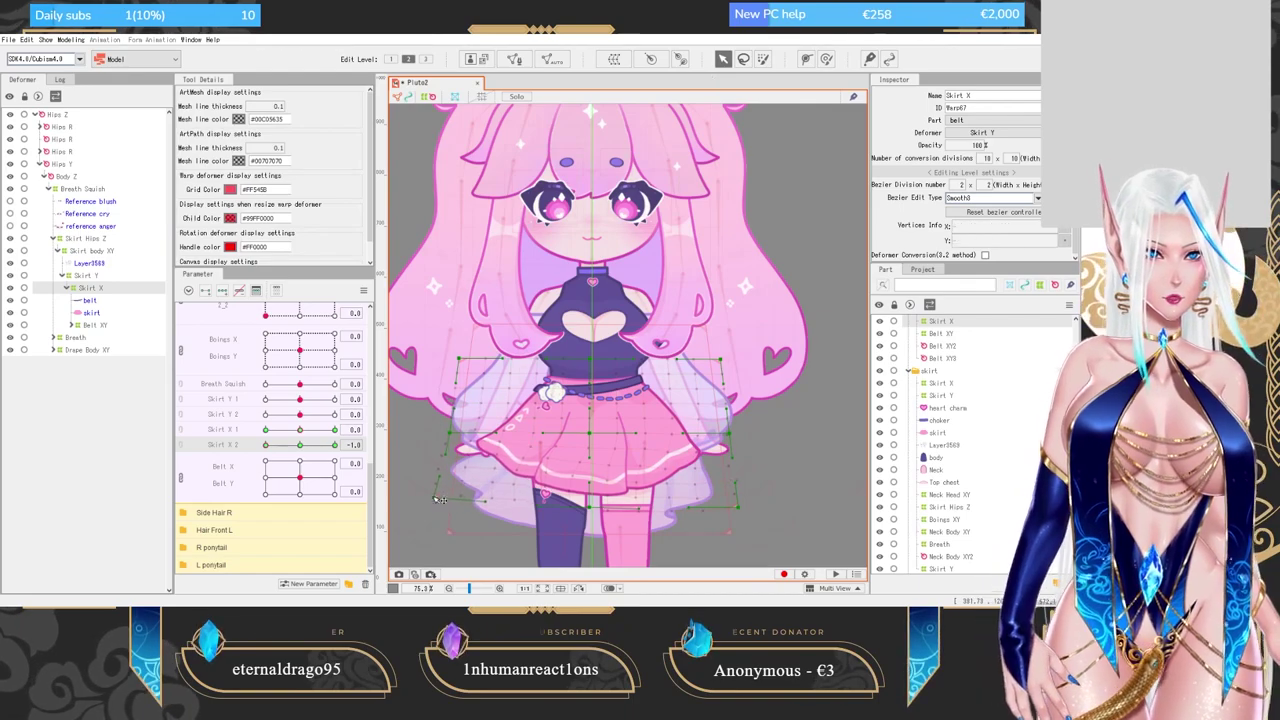
left_click_drag(738, 507, 713, 513)
left_click_drag(450, 433, 458, 426)
left_click(826, 59)
mouse_move(556, 468)
left_mouse_down()
mouse_move(523, 488)
mouse_move(490, 463)
left_mouse_up()
scroll(546, 469, "up", 2)
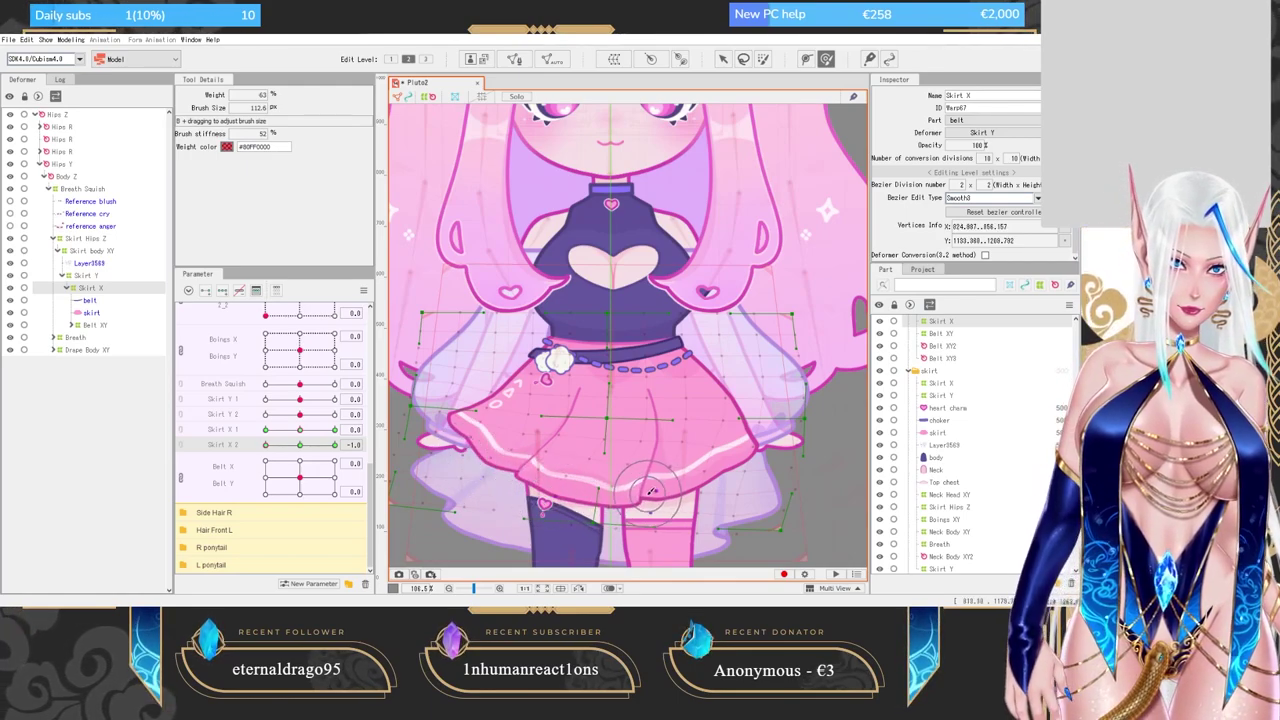
left_click_drag(744, 458, 736, 453)
Reflect the Skirt X 2 motion, return the parameter to 0.0, and combine Skirt X 1 with Skirt X 2.
left_click(364, 291)
left_click(473, 408)
mouse_move(302, 450)
left_mouse_down()
mouse_move(328, 447)
mouse_move(299, 447)
left_mouse_up()
left_click(178, 431)
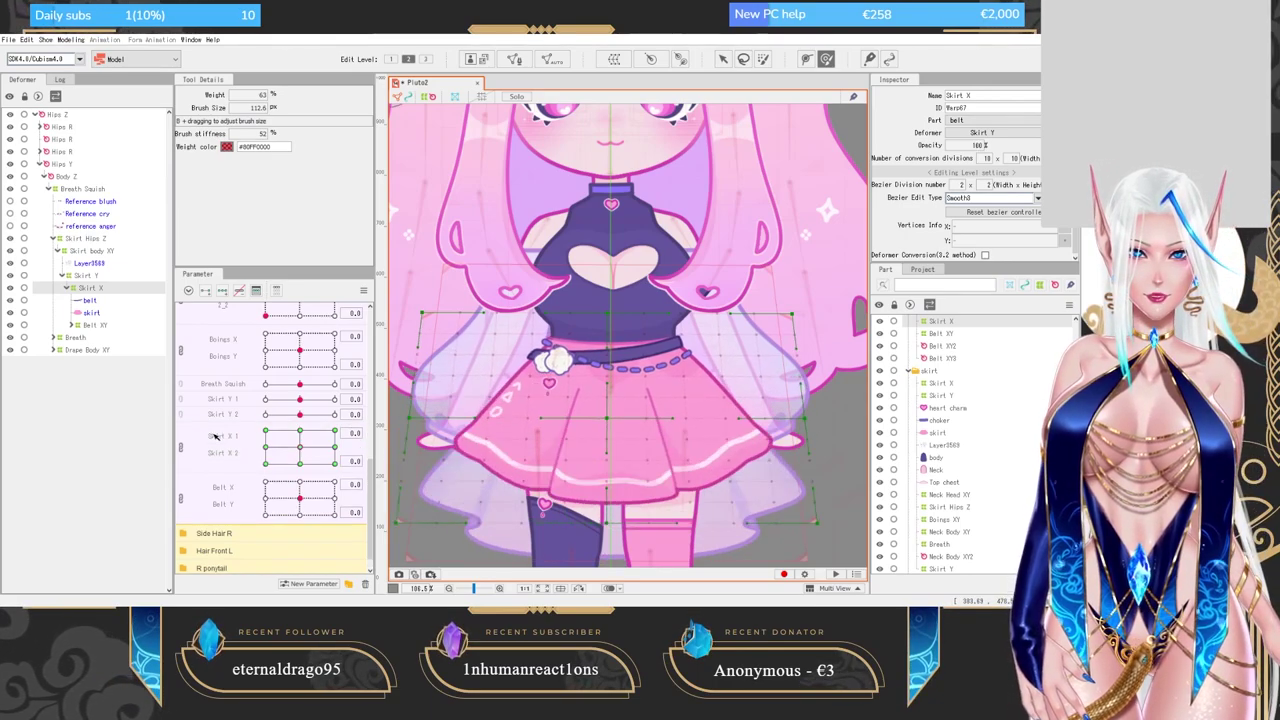
Synthesize the corner poses for the combined Skirt X 1 and Skirt X 2 parameters and check the resulting movement.
left_click(233, 453)
left_click(363, 292)
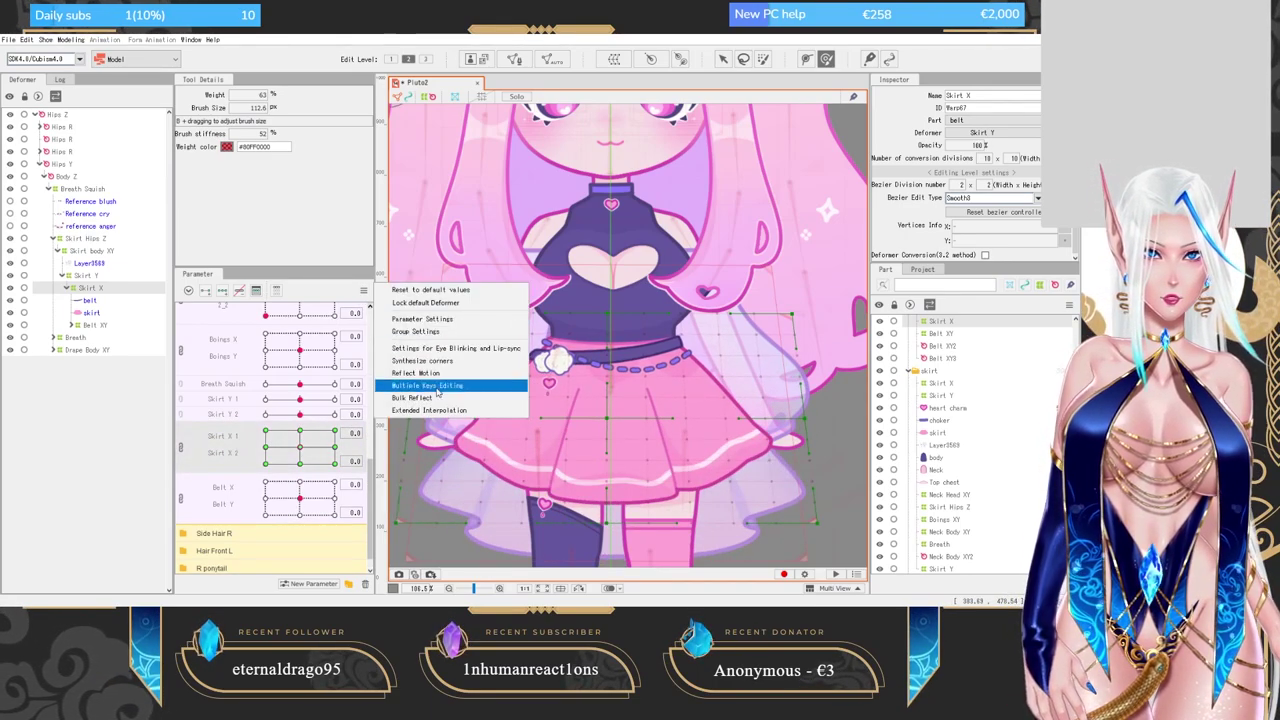
left_click(442, 361)
left_click_drag(285, 452, 275, 427)
left_click_drag(280, 447, 312, 468)
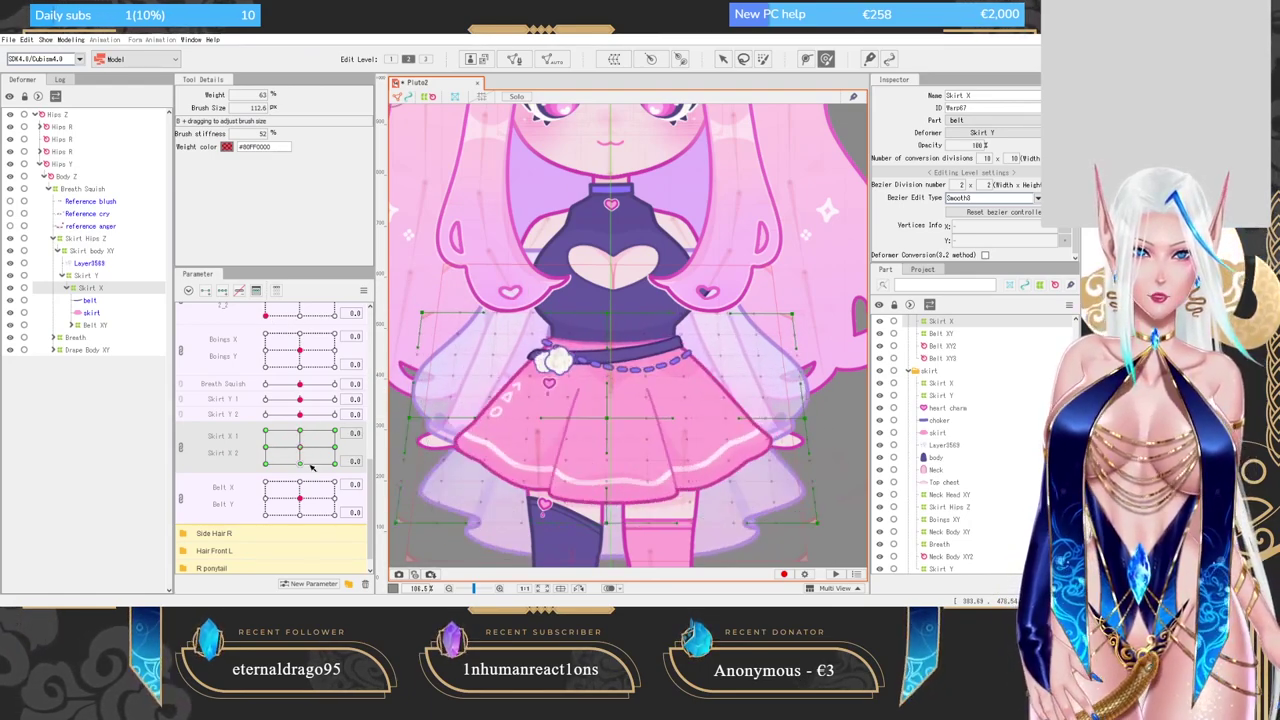
Synthesize the corner poses of the Skirt Y deformer for the combined Skirt Y 1 and Skirt Y 2 parameters and check them.
left_click(95, 276)
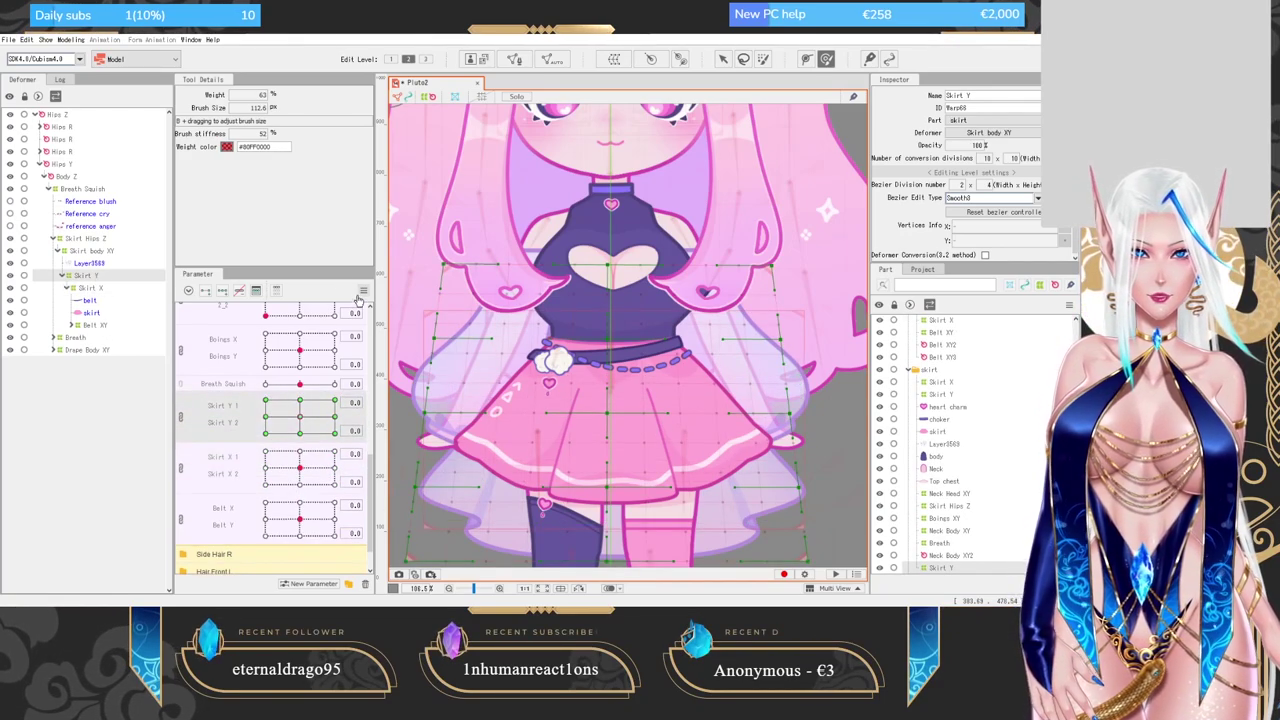
left_click(363, 291)
left_click(423, 362)
mouse_move(300, 414)
left_mouse_down()
mouse_move(301, 402)
mouse_move(264, 402)
mouse_move(265, 424)
mouse_move(300, 416)
left_mouse_up()
Open the physics settings and show the output settings of the SkirtX group.
left_click(71, 40)
left_click(170, 259)
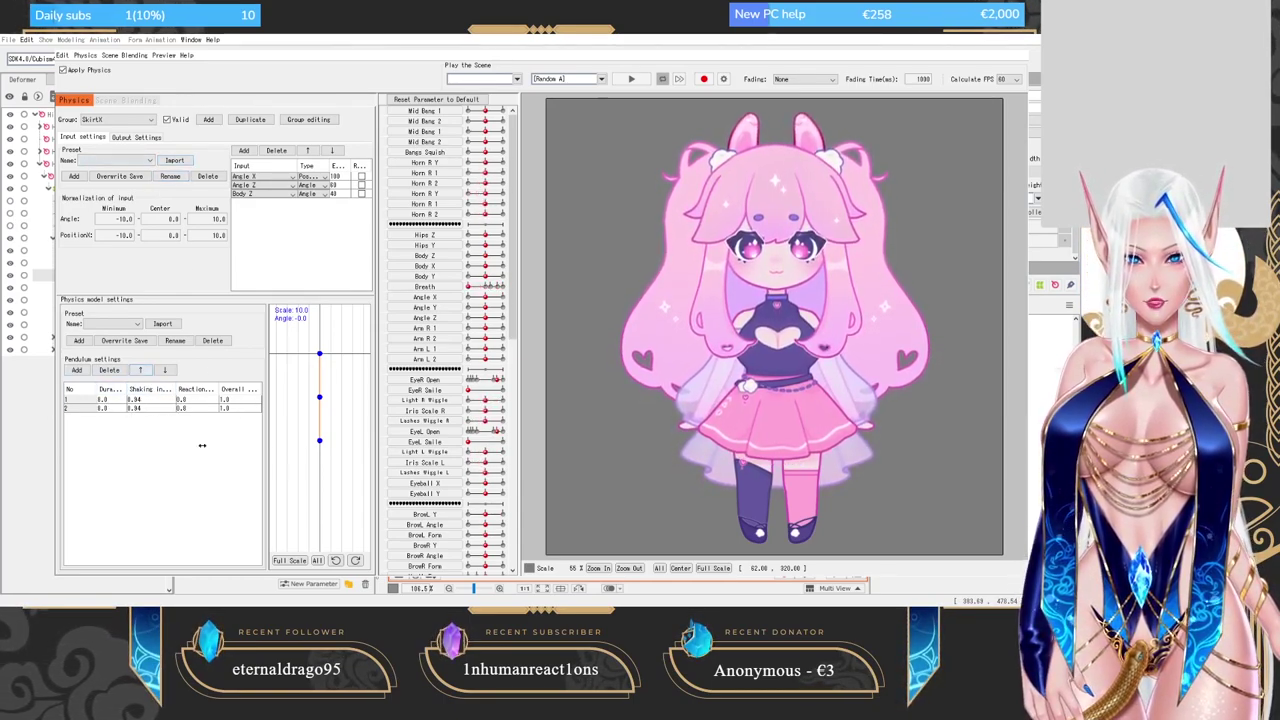
left_click(133, 137)
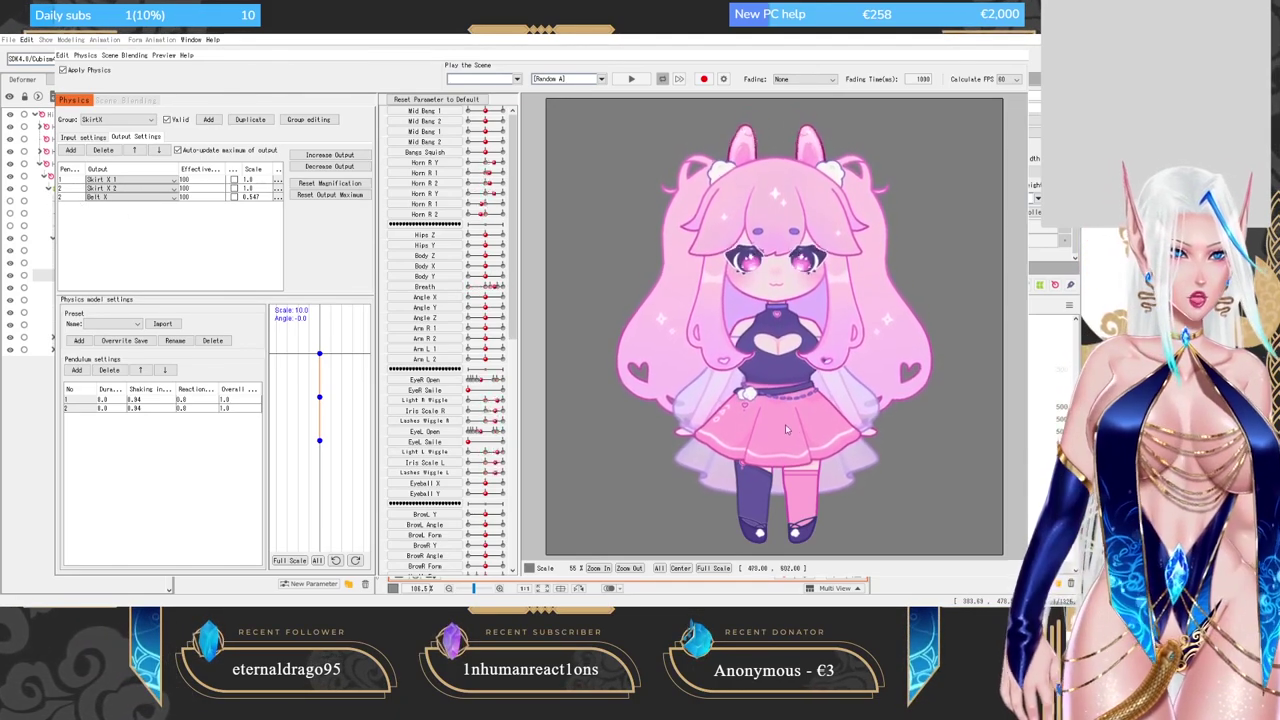
Review the output and input settings of the SkirtY physics group and test the skirt's swing by moving the model.
left_click(120, 119)
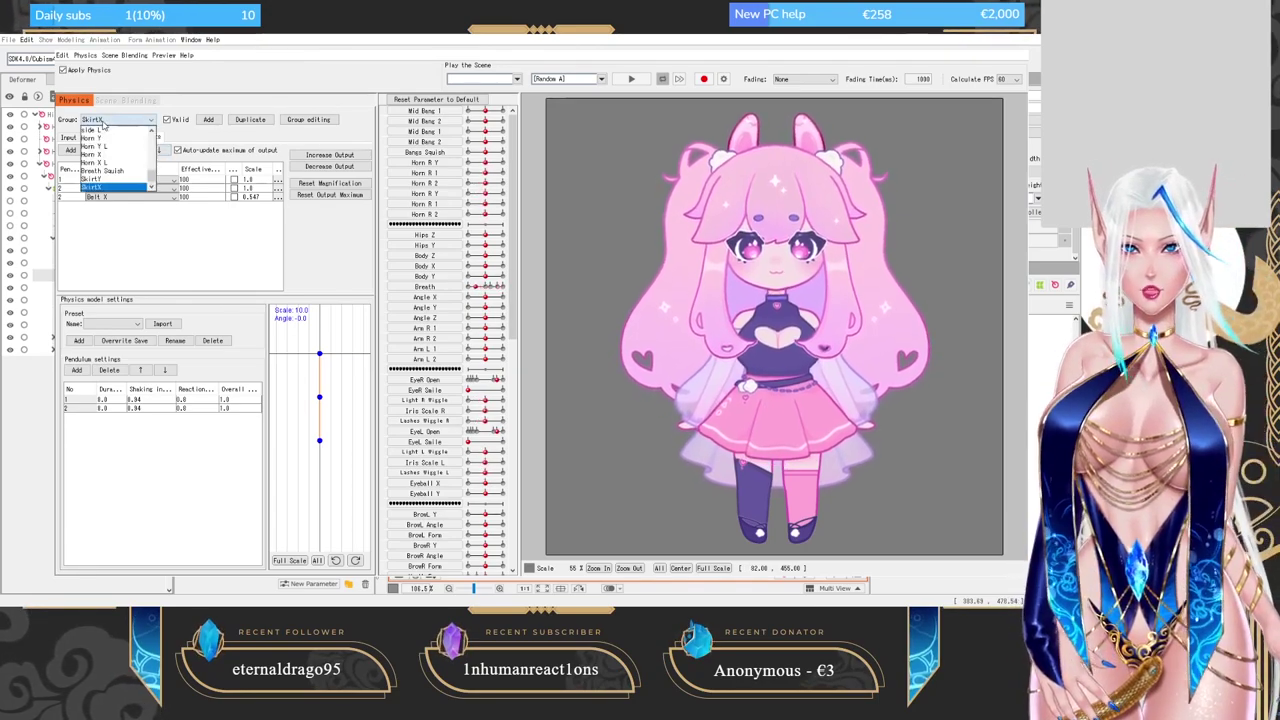
left_click(100, 186)
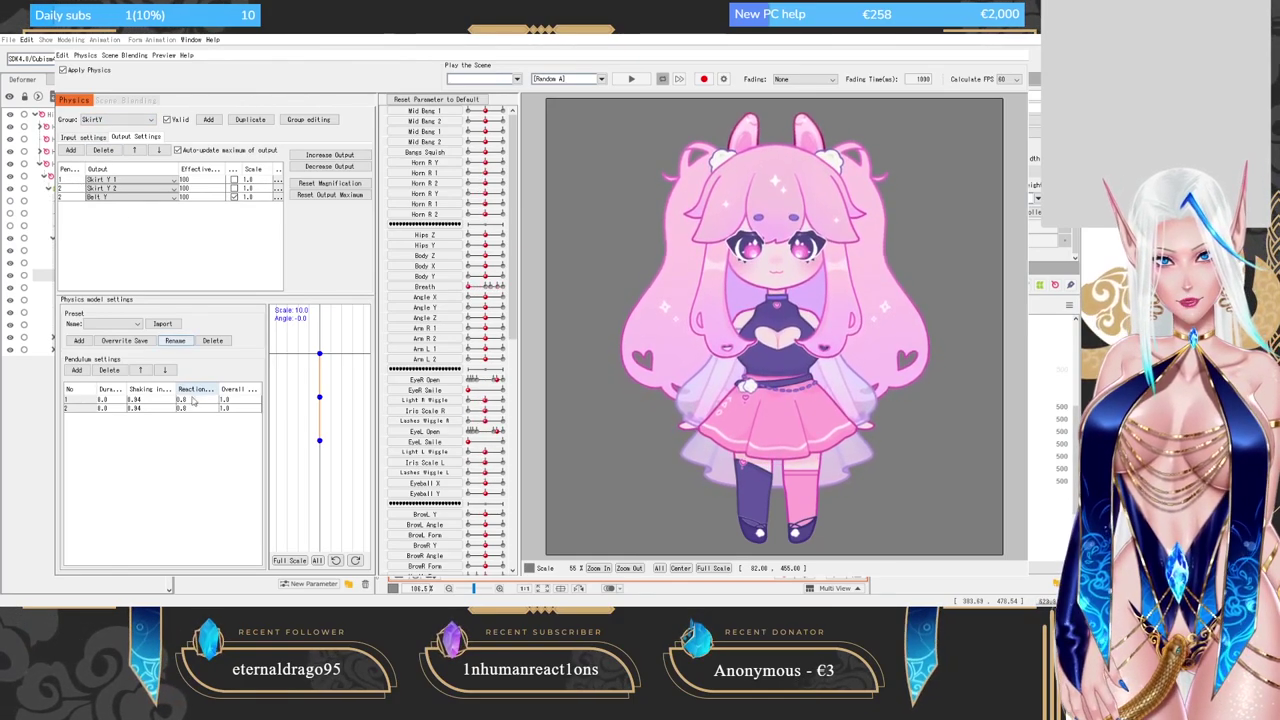
left_click(82, 137)
left_click_drag(764, 362, 744, 384)
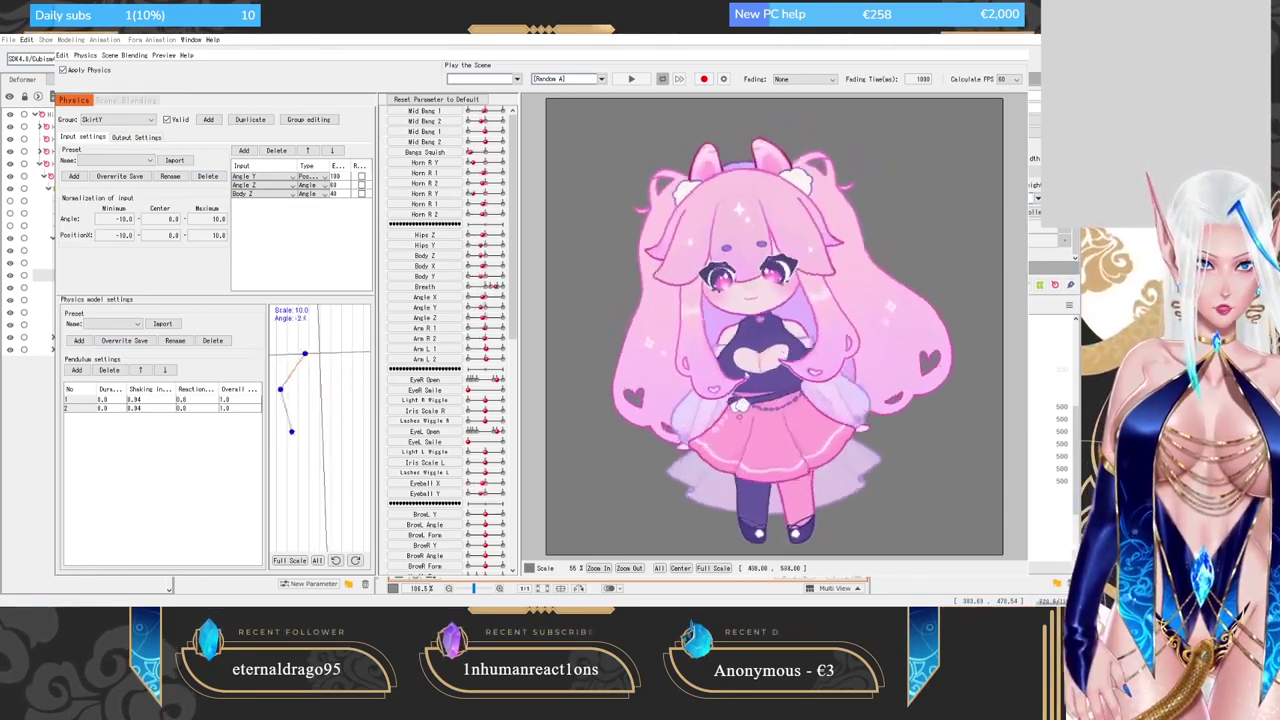